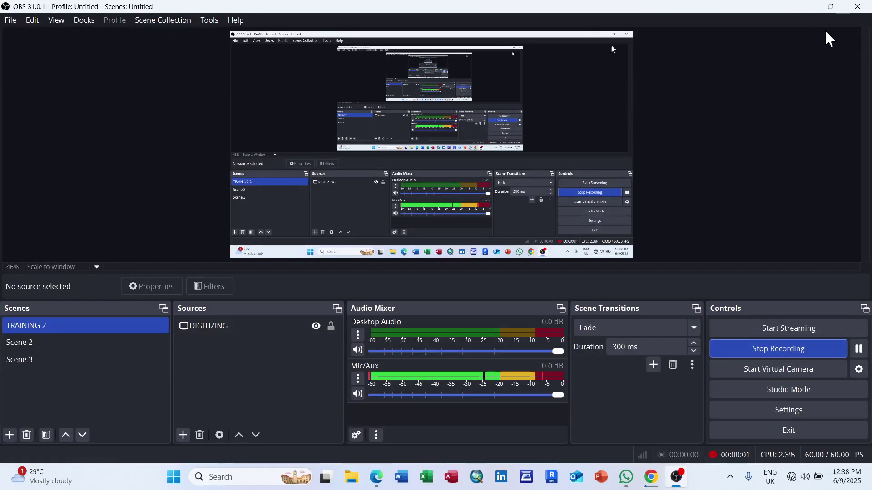
# Minimise the OBS window and refresh the desktop
pyautogui.click(804, 6)
pyautogui.rightClick(468, 141)
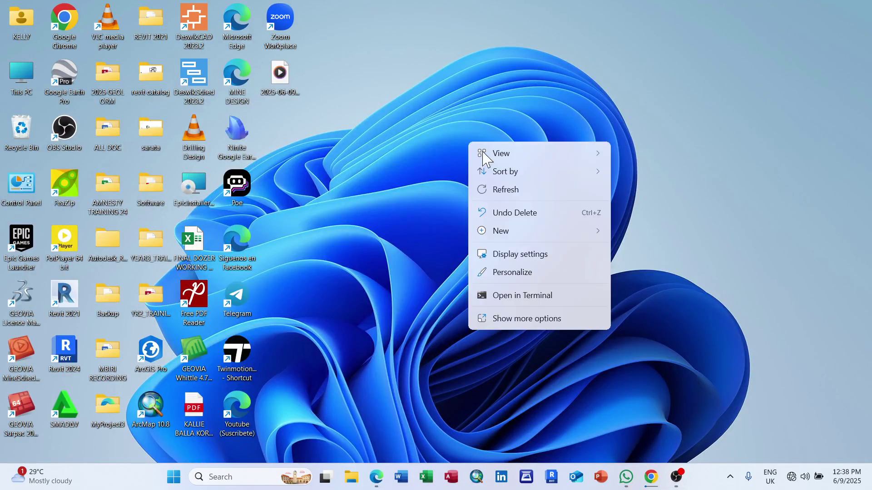
pyautogui.click(509, 190)
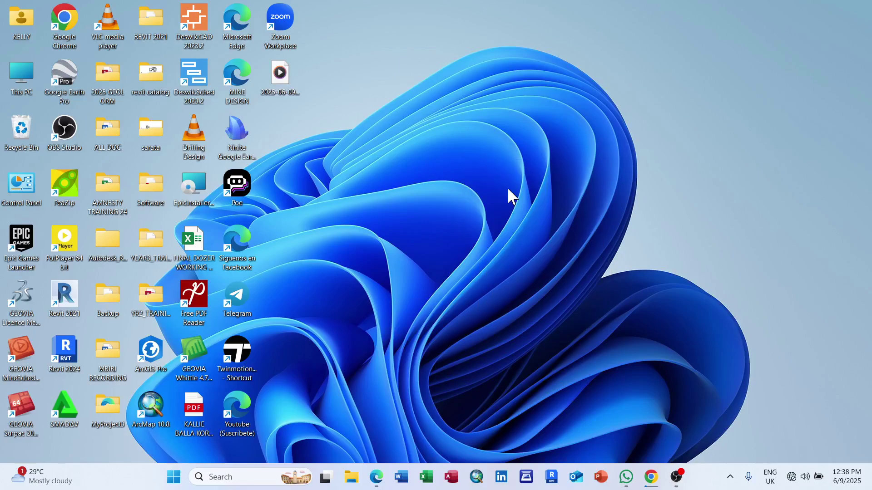
pyautogui.rightClick(389, 112)
pyautogui.click(434, 162)
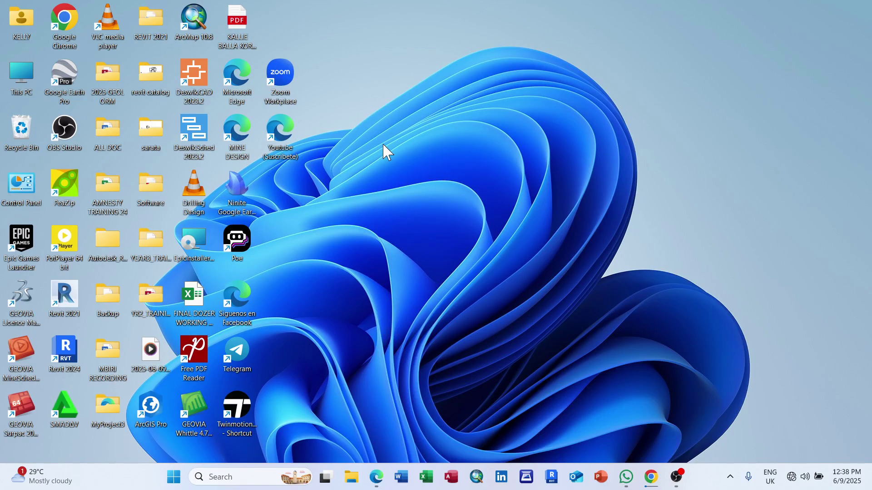
# Refresh the desktop again and launch GEOVIA Surpac 2020 from its shortcut
pyautogui.rightClick(369, 204)
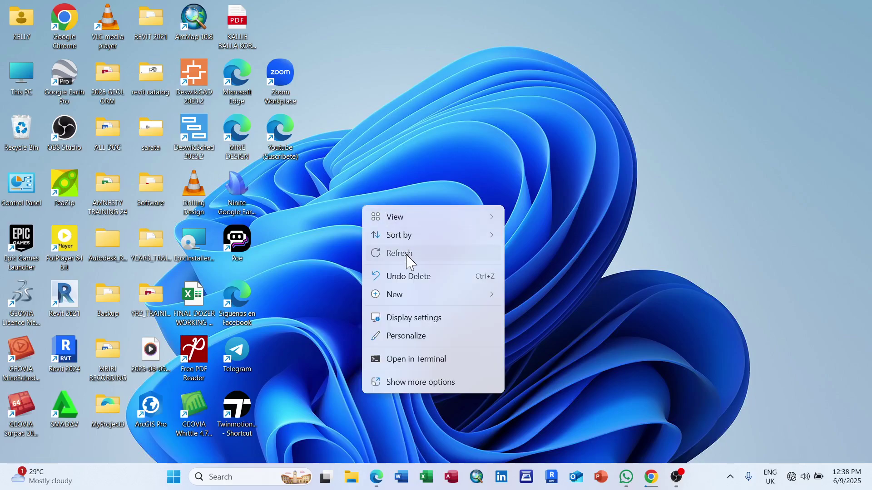
pyautogui.click(406, 253)
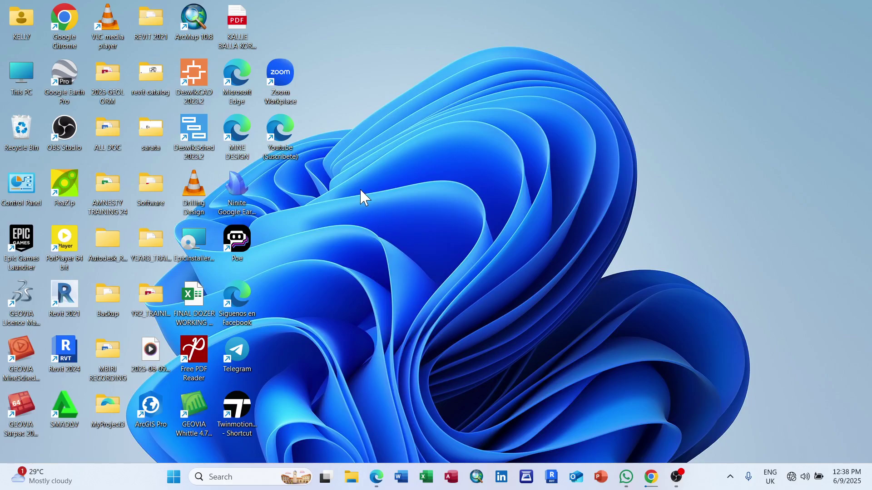
pyautogui.rightClick(359, 193)
pyautogui.click(398, 237)
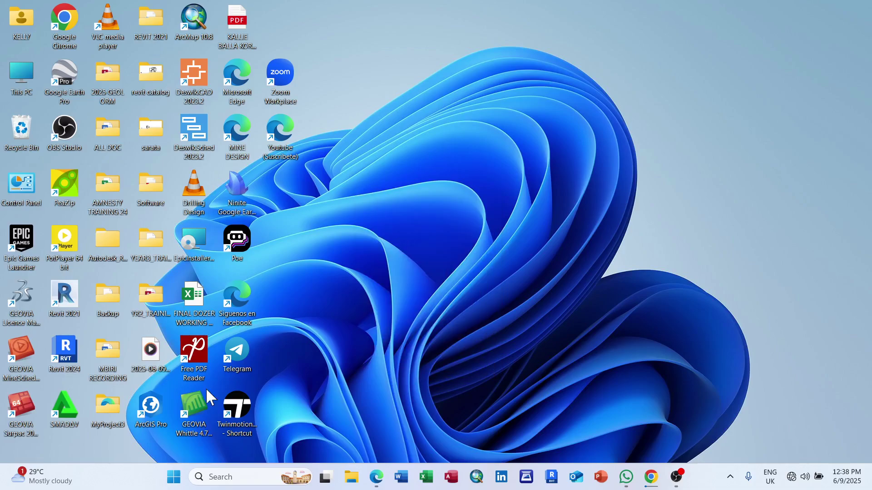
pyautogui.click(18, 408)
pyautogui.doubleClick(18, 409)
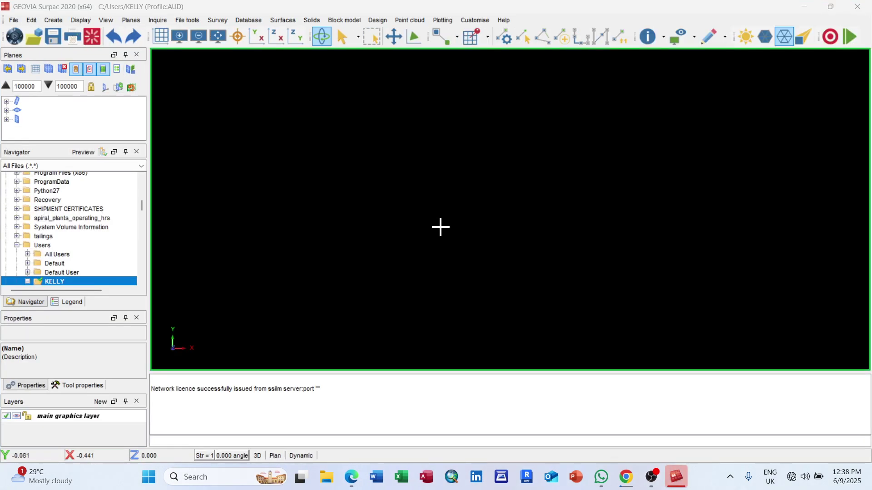
# Close the Planes panel and set the KBK folder as the work directory
pyautogui.click(137, 54)
pyautogui.scroll(8, 67, 211)
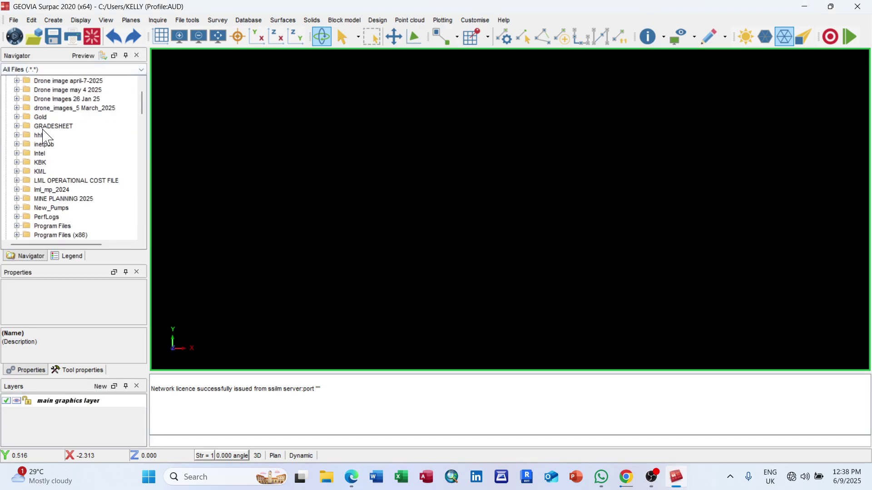
pyautogui.scroll(-3, 43, 128)
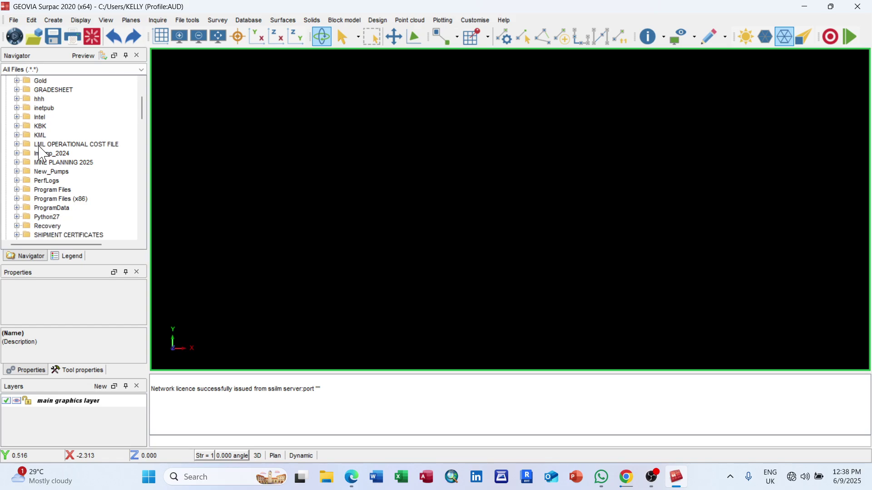
pyautogui.doubleClick(40, 126)
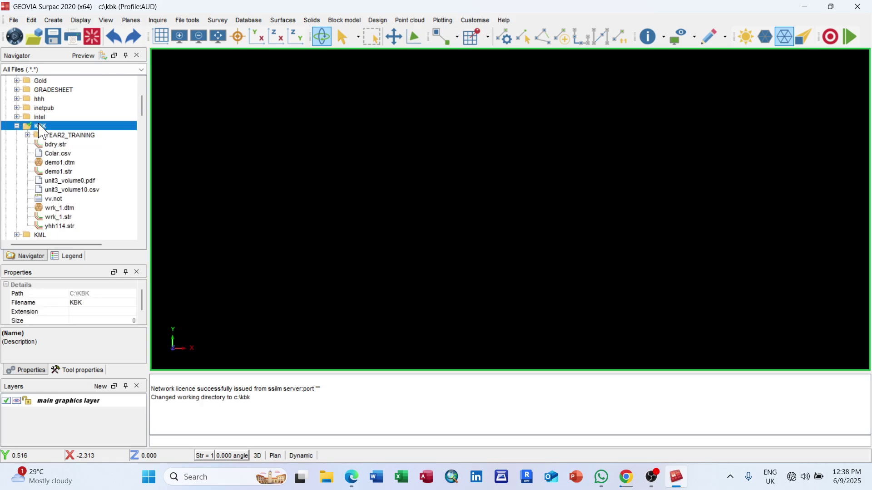
pyautogui.rightClick(47, 126)
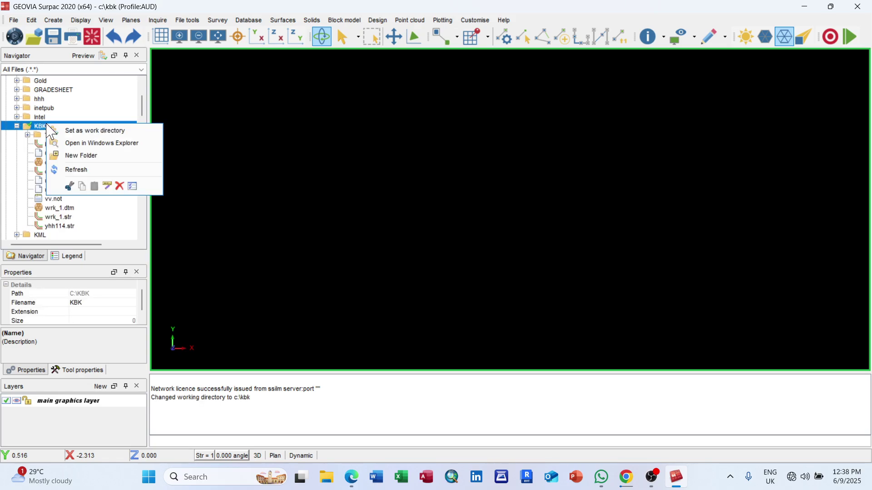
pyautogui.click(89, 132)
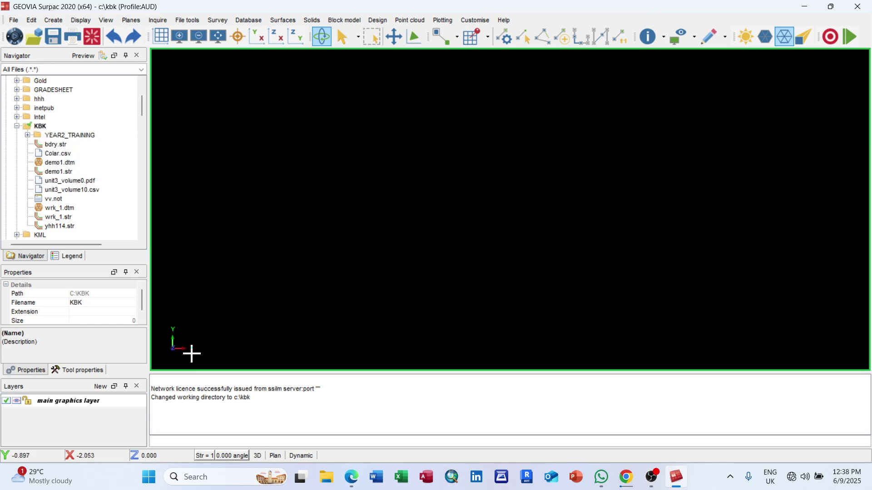
# Clear the message log and select Colar.csv in the Navigator
pyautogui.rightClick(255, 392)
pyautogui.click(283, 400)
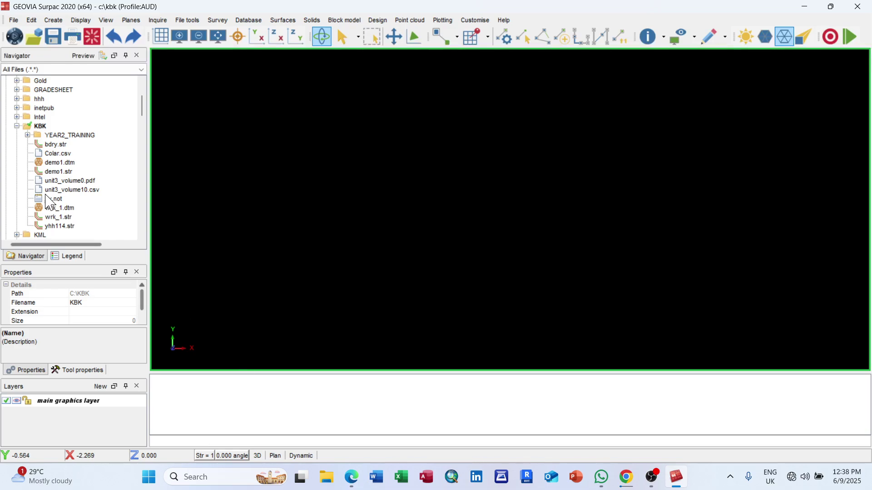
pyautogui.scroll(-2, 45, 186)
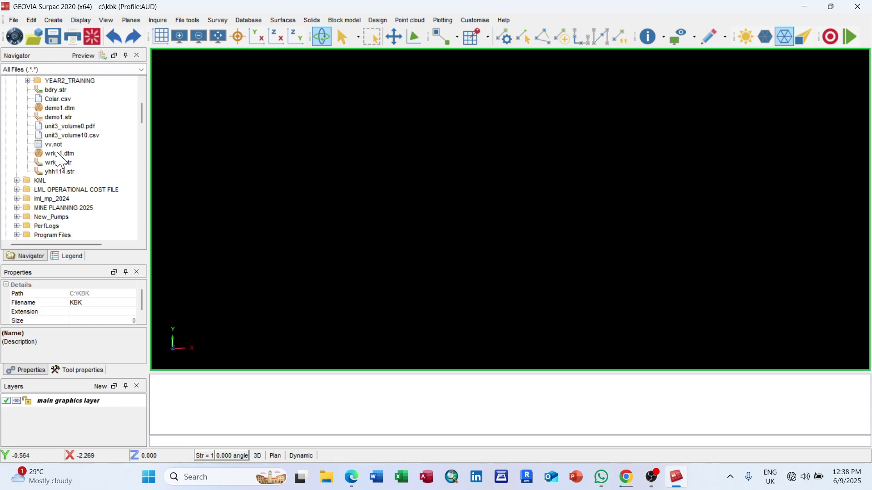
pyautogui.scroll(1, 61, 161)
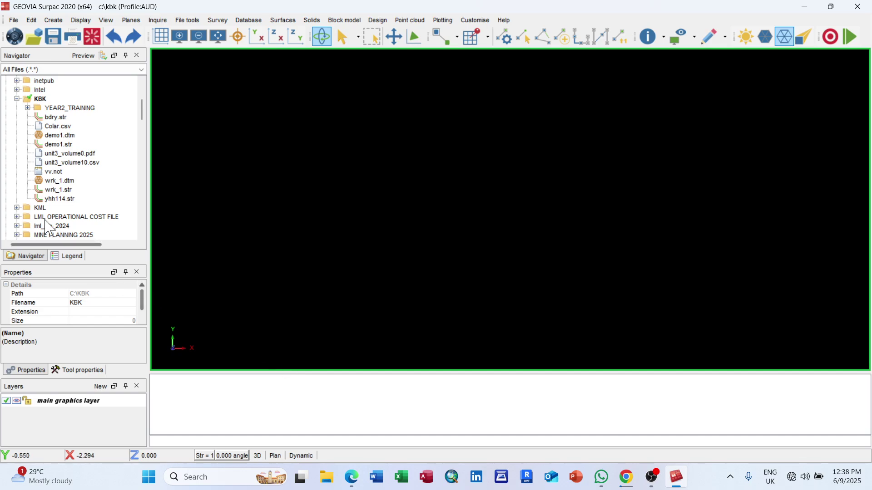
pyautogui.click(67, 127)
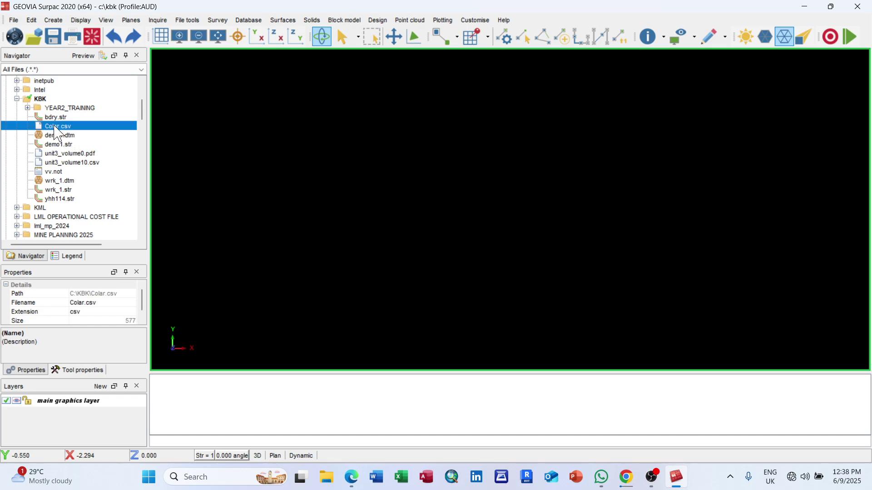
# Open Colar.csv in Excel and inspect its y, x and z columns
pyautogui.doubleClick(66, 127)
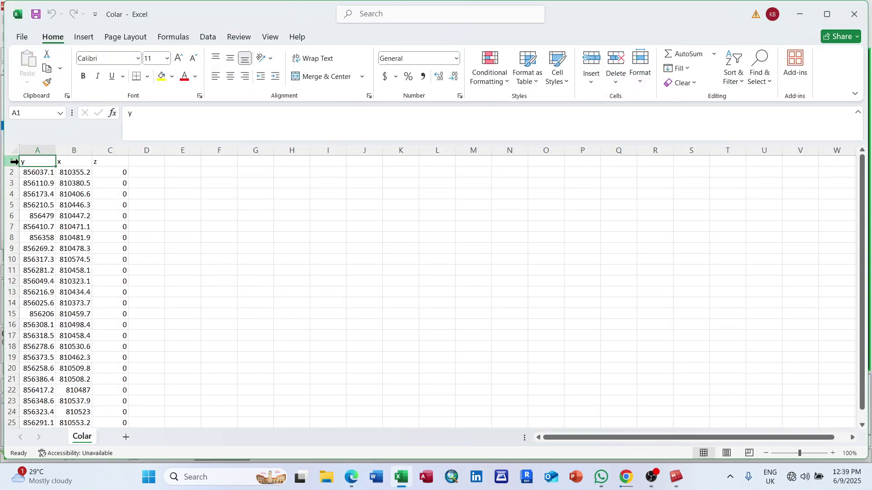
pyautogui.click(36, 147)
pyautogui.click(77, 149)
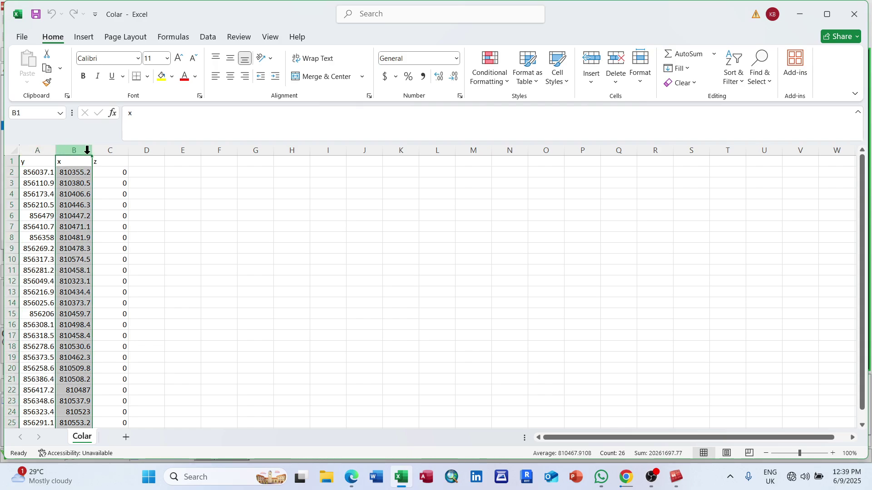
pyautogui.click(111, 149)
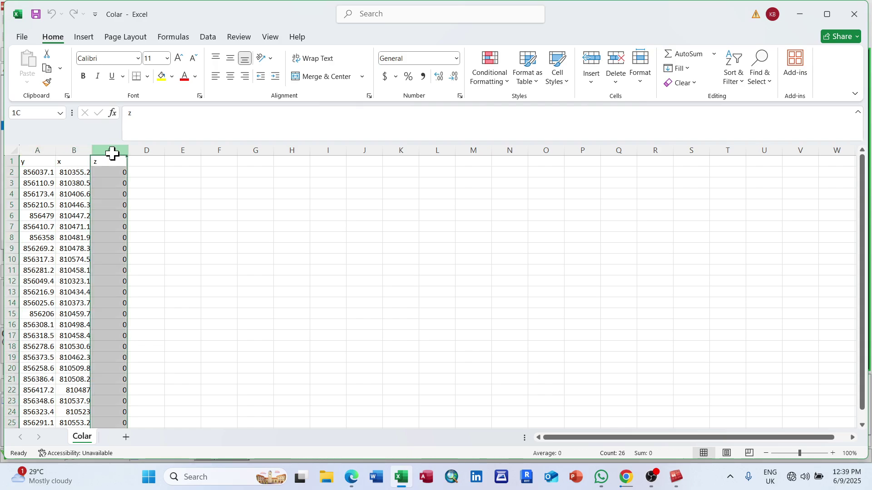
pyautogui.click(171, 218)
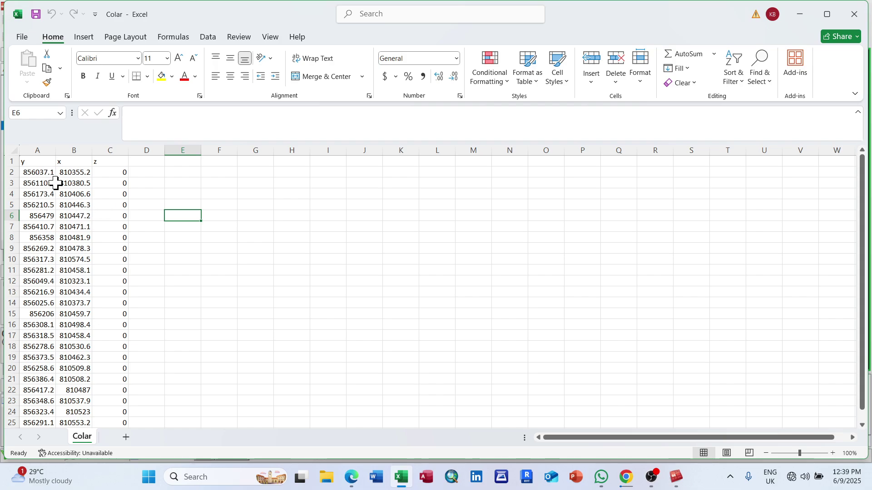
# Reselect the y, x and z columns, then minimise Excel
pyautogui.click(38, 145)
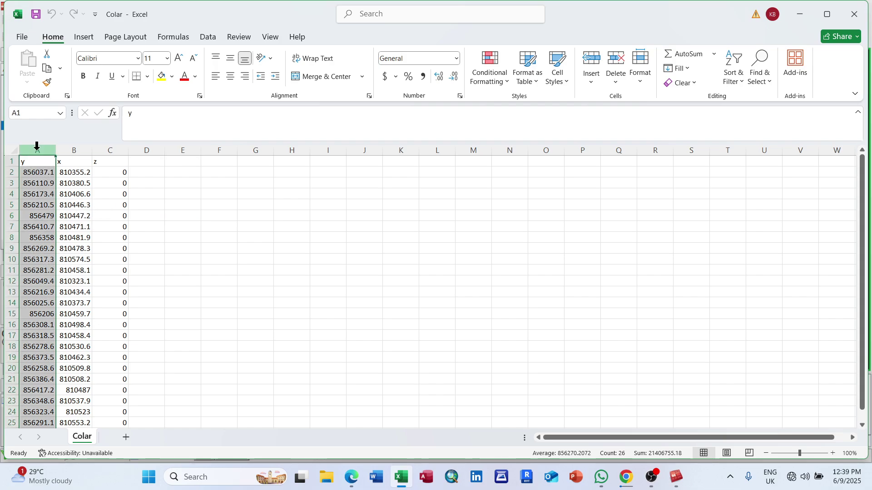
pyautogui.click(75, 148)
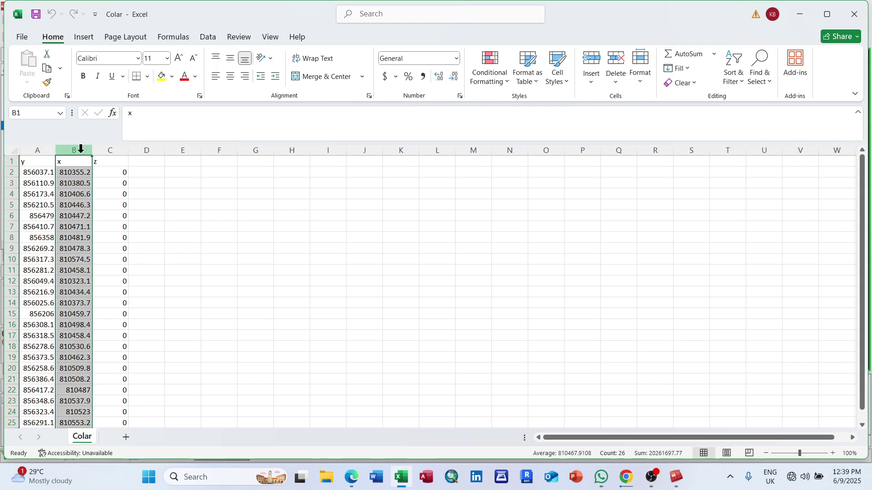
pyautogui.click(109, 148)
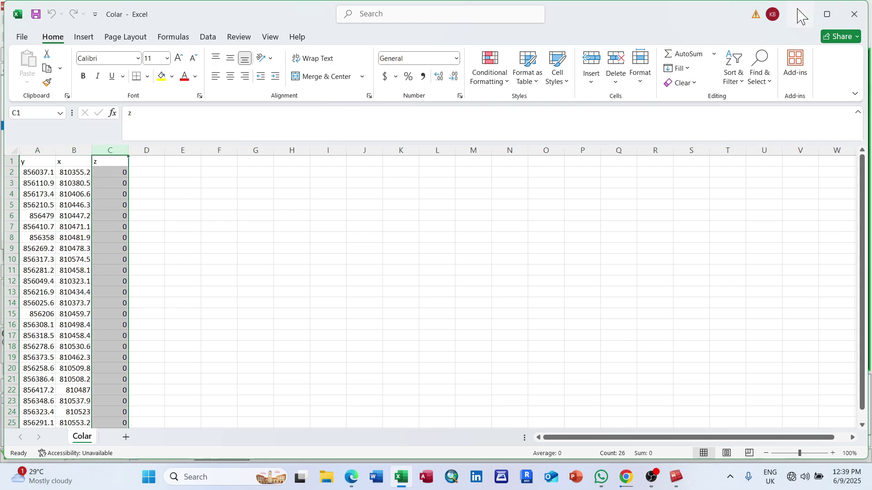
pyautogui.click(800, 14)
# Clear the message log and start File tools > Import/Export > Import from text file
pyautogui.rightClick(397, 402)
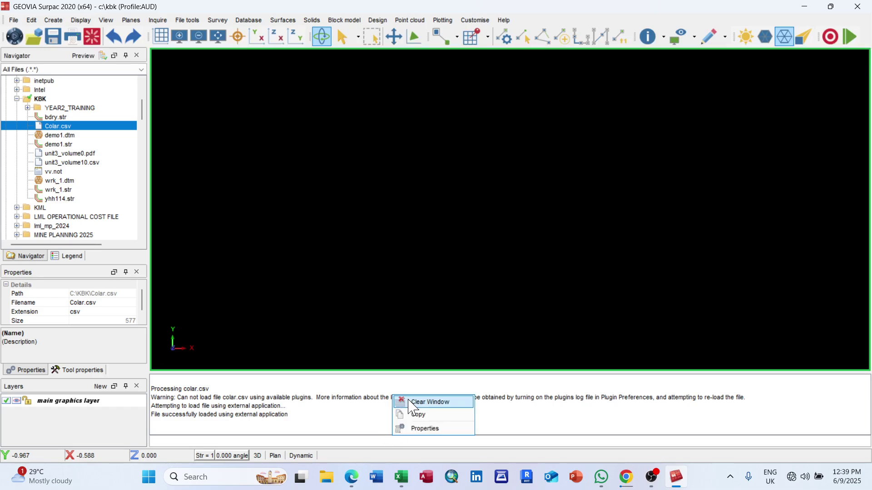
pyautogui.click(411, 400)
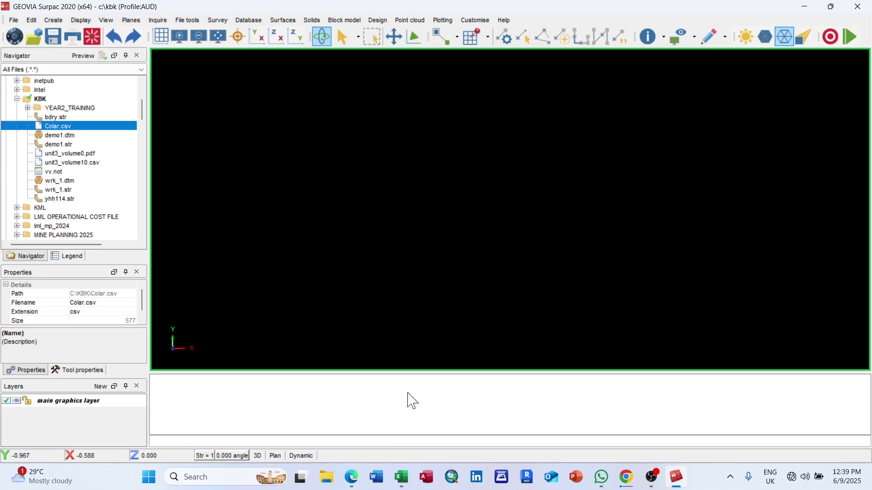
pyautogui.click(14, 20)
pyautogui.moveTo(46, 107)
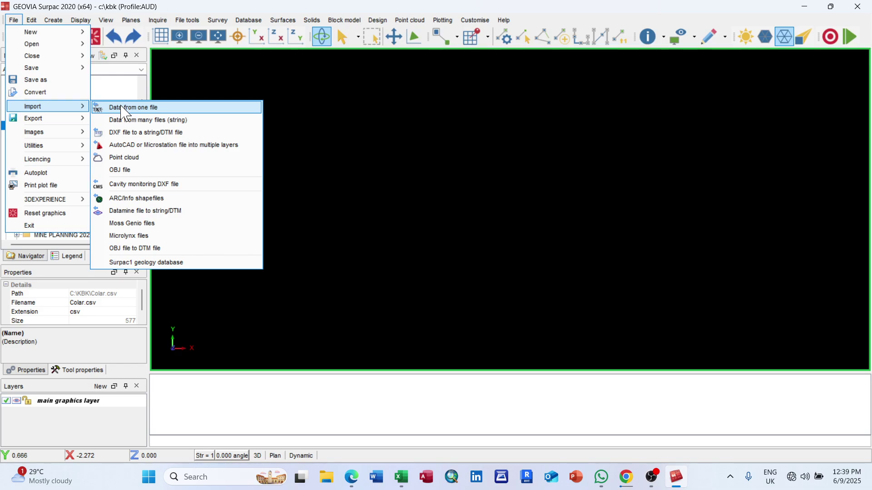
pyautogui.click(152, 109)
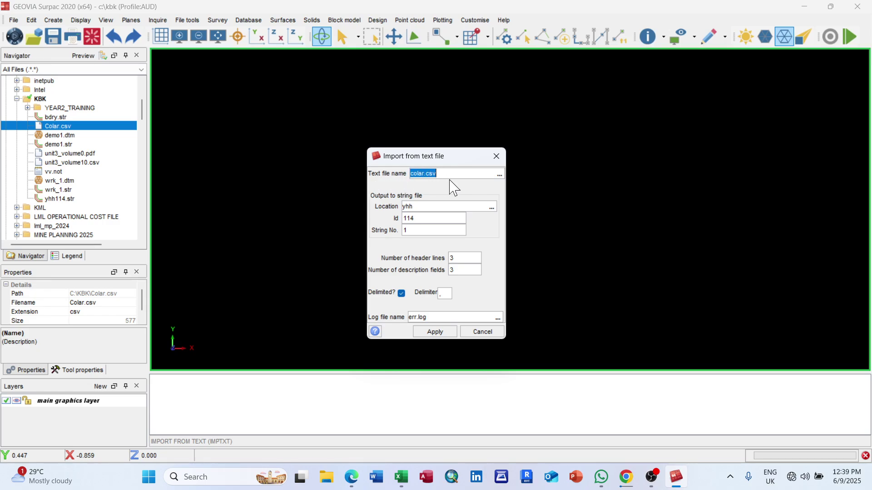
# Browse to Colar.csv and confirm it as the text file to import
pyautogui.click(500, 175)
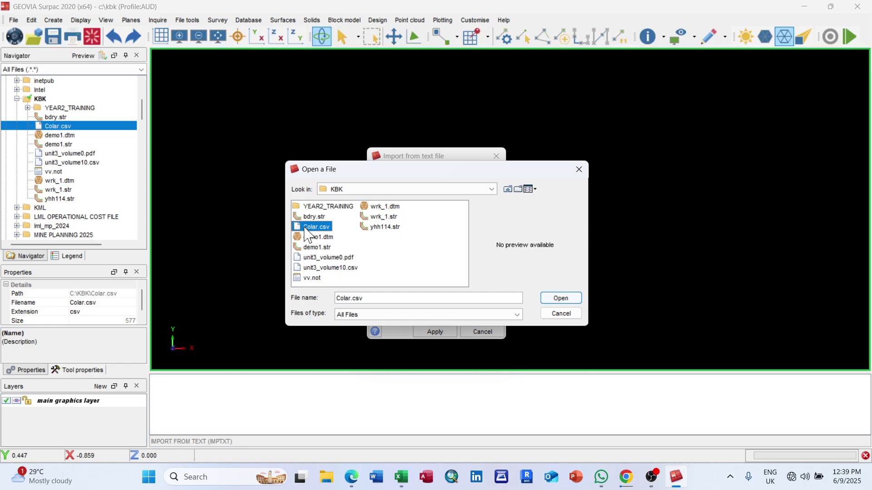
pyautogui.click(560, 299)
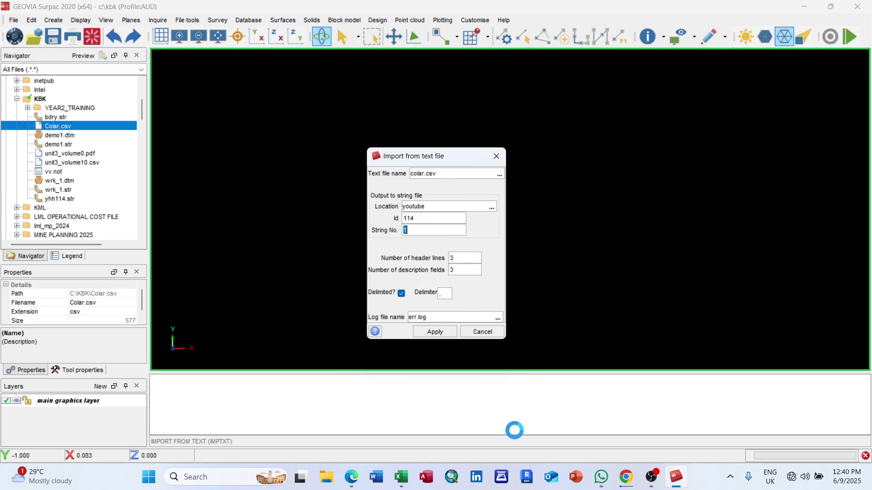
# In Excel, inspect and slightly widen the Colar y, x, z columns, then return to Surpac
pyautogui.click(401, 477)
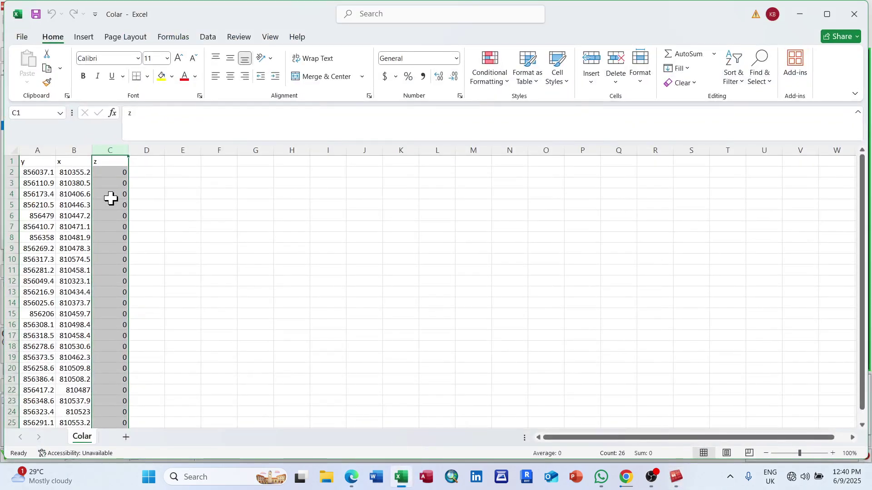
pyautogui.click(29, 146)
pyautogui.click(75, 146)
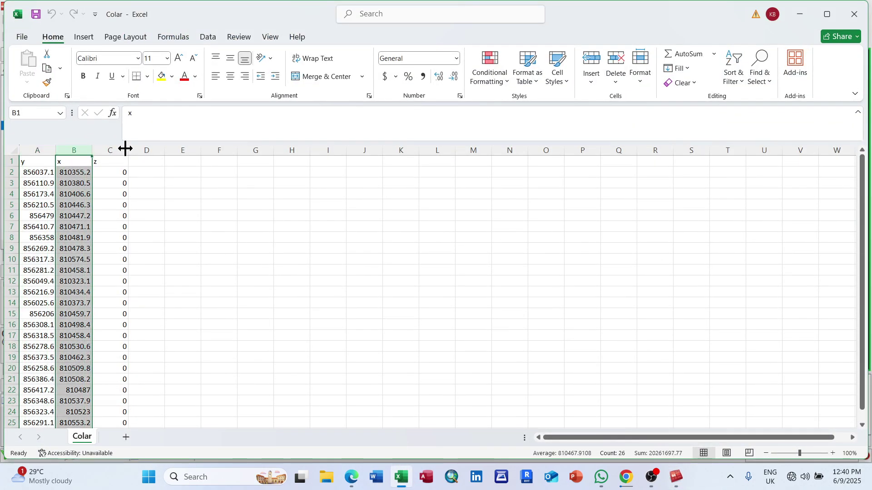
pyautogui.moveTo(129, 146); pyautogui.dragTo(130, 146)
pyautogui.click(114, 146)
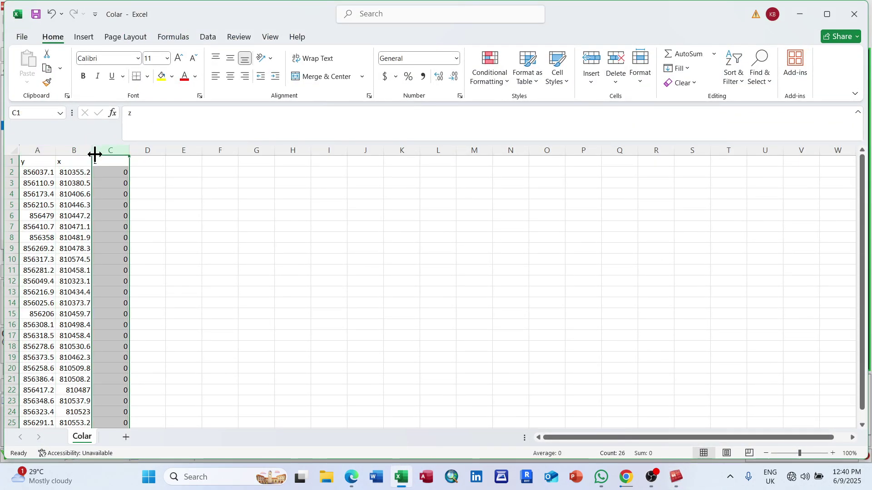
pyautogui.click(675, 477)
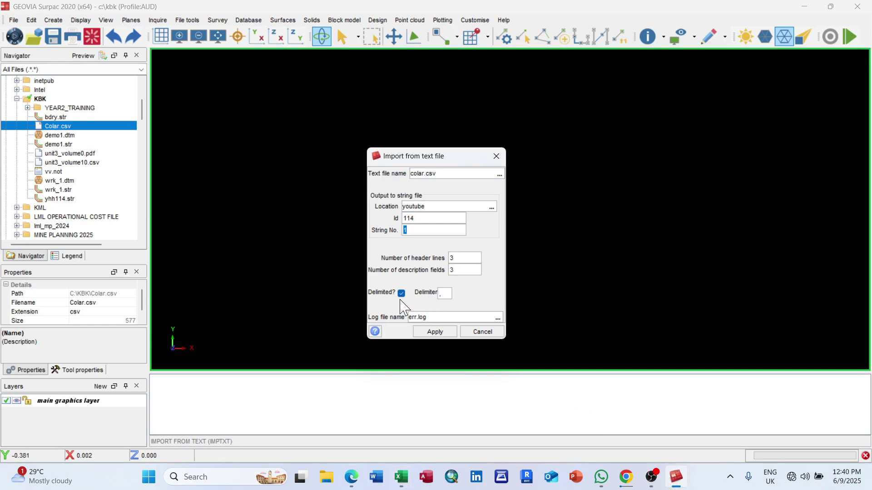
# Accept the import settings and recheck the y, x, z column order in Excel
pyautogui.click(435, 332)
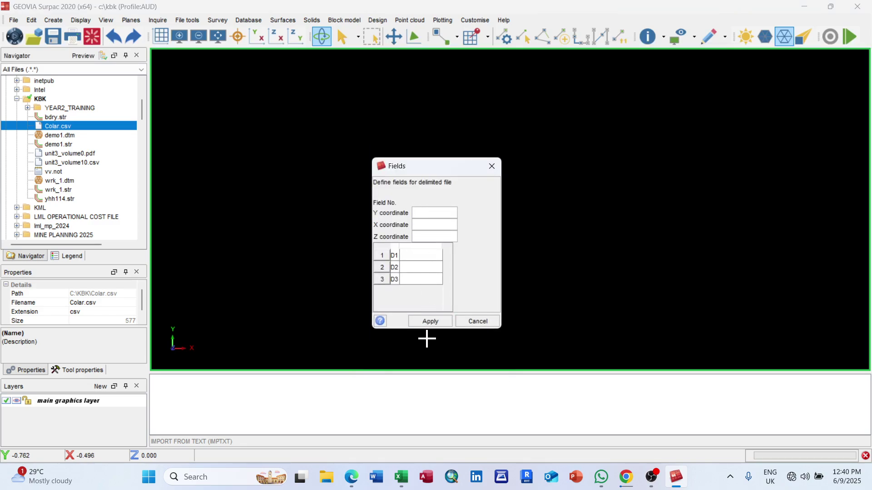
pyautogui.click(401, 477)
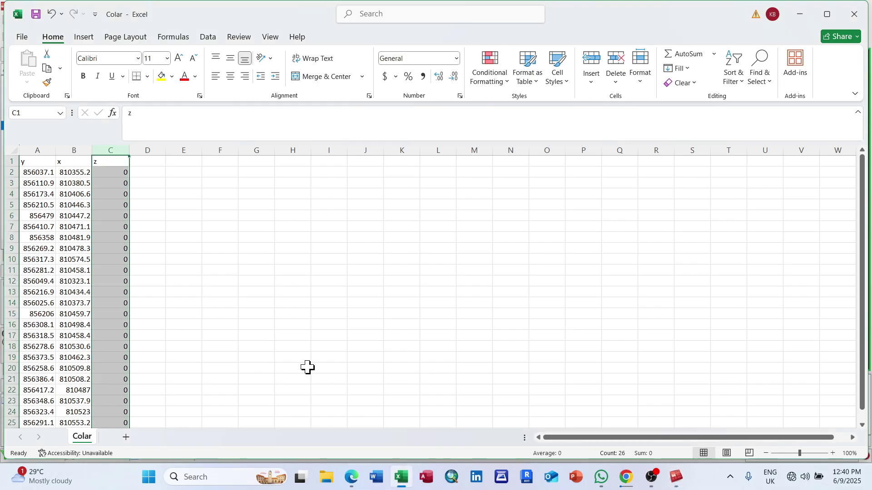
pyautogui.click(34, 150)
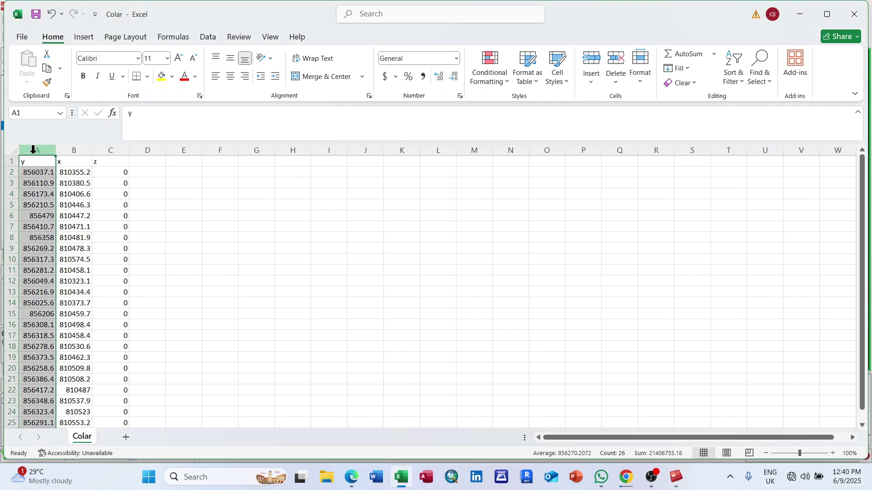
pyautogui.click(64, 161)
pyautogui.click(102, 161)
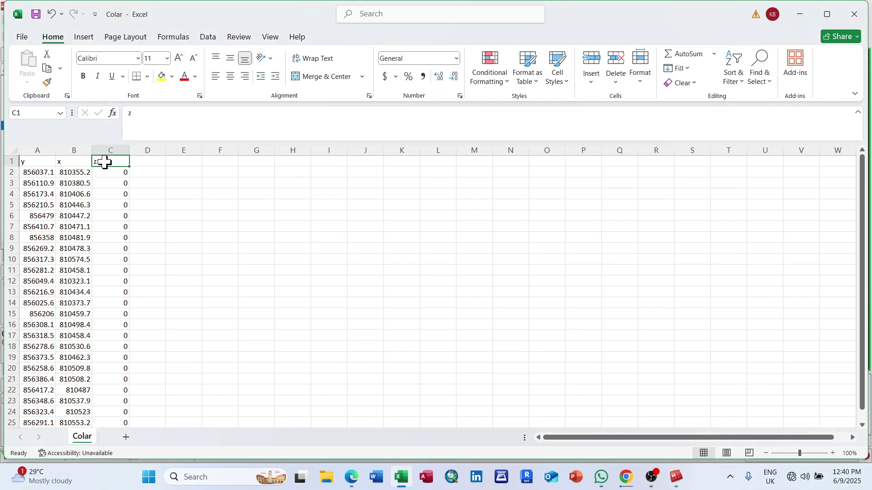
pyautogui.click(675, 477)
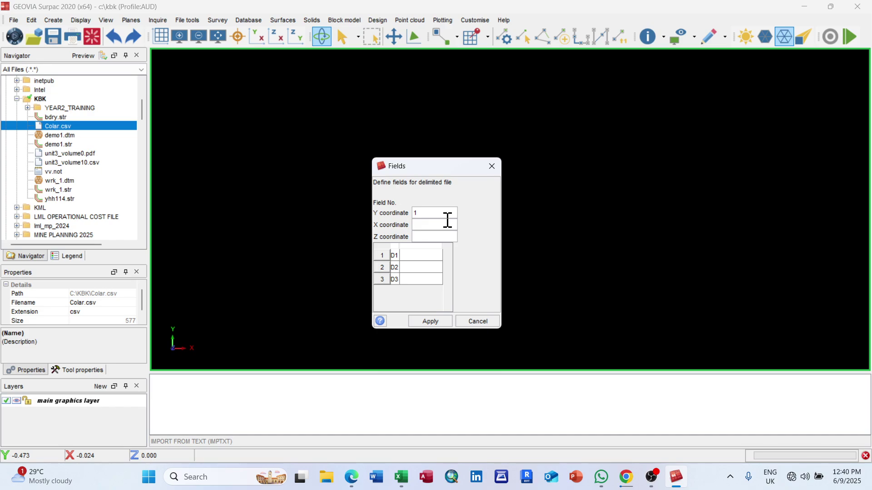
# Map fields Y=1, X=2, Z=3 plus D1–D3 and import the 23 points into youtube114.str
pyautogui.click(432, 255)
pyautogui.click(435, 266)
pyautogui.click(427, 278)
pyautogui.click(432, 322)
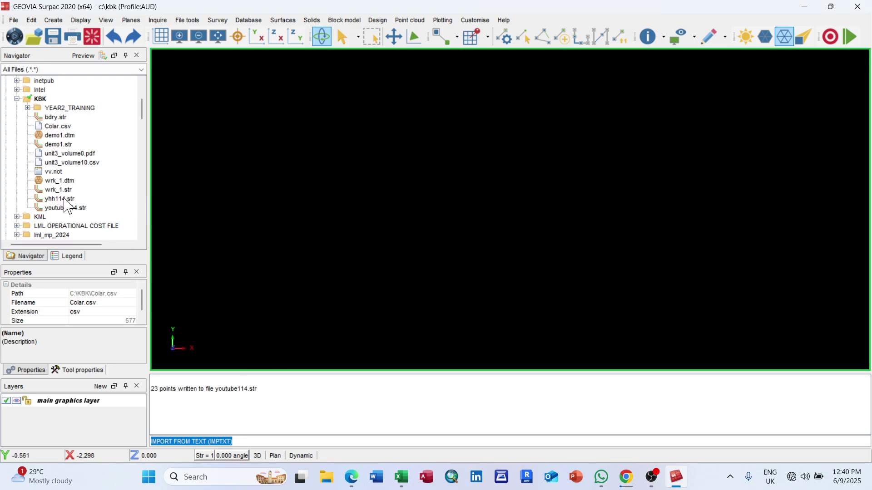
# Drag youtube114.str into the graphics window and clear the message area
pyautogui.click(67, 209)
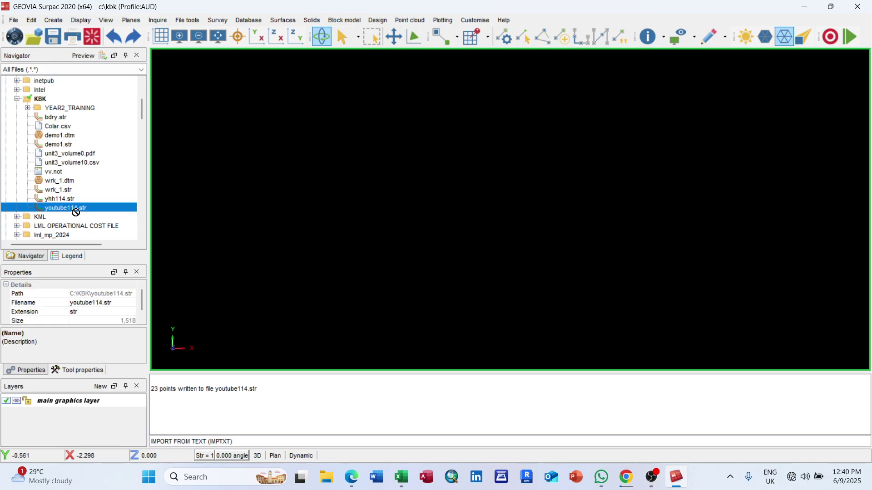
pyautogui.moveTo(76, 212)
pyautogui.mouseDown()
pyautogui.moveTo(382, 184)
pyautogui.moveTo(449, 166)
pyautogui.mouseUp()
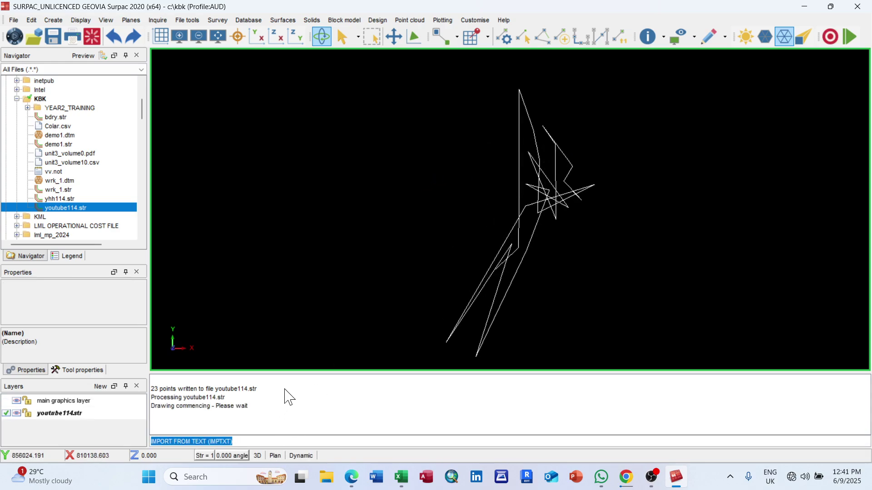
pyautogui.rightClick(284, 397)
pyautogui.click(310, 395)
pyautogui.scroll(-1, 551, 220)
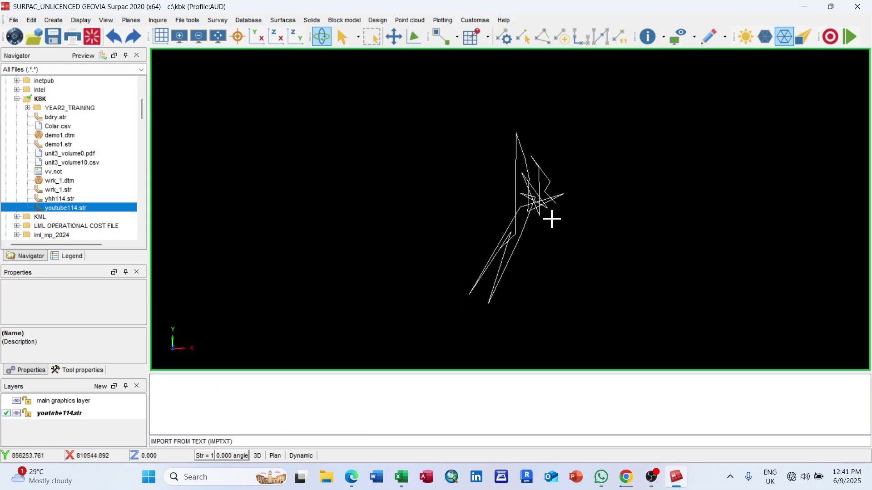
pyautogui.scroll(1, 546, 211)
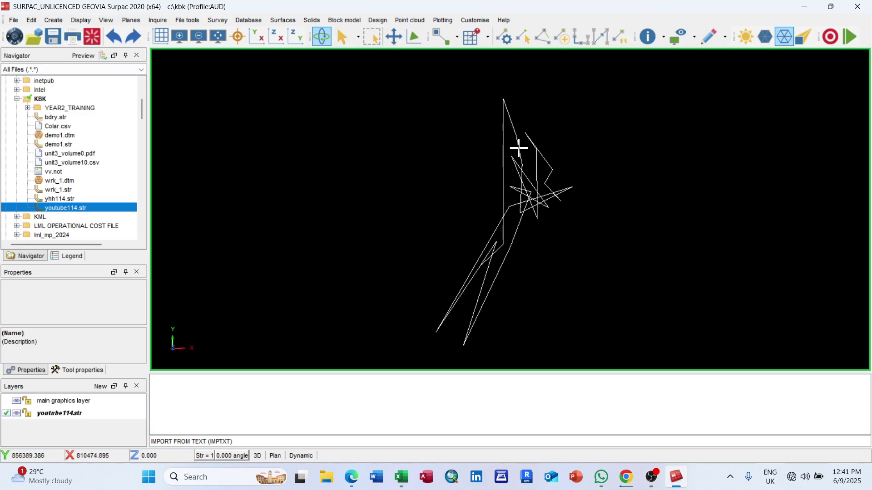
pyautogui.click(74, 22)
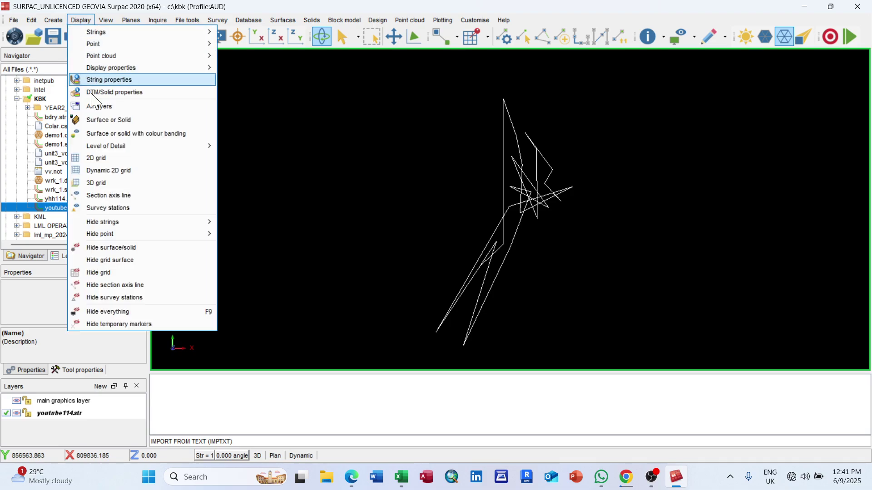
# Hide the string's connecting lines with Display > Hide strings > As lines
pyautogui.moveTo(109, 235)
pyautogui.moveTo(175, 225)
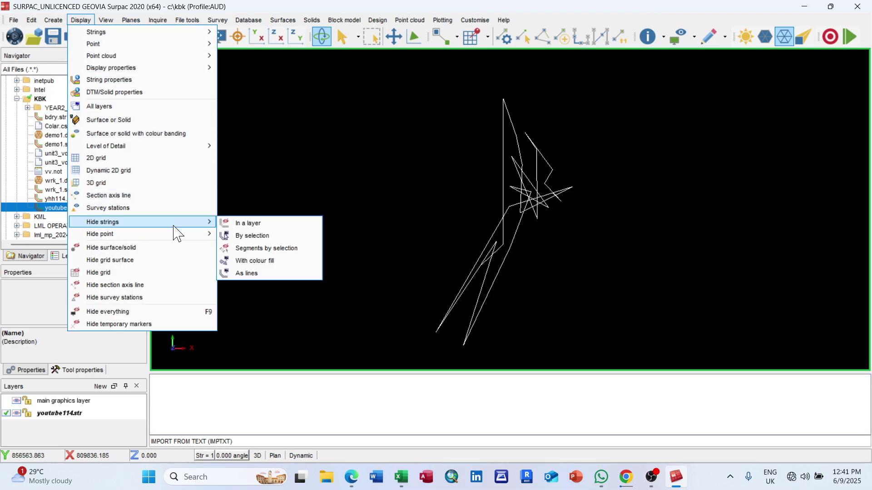
pyautogui.click(257, 274)
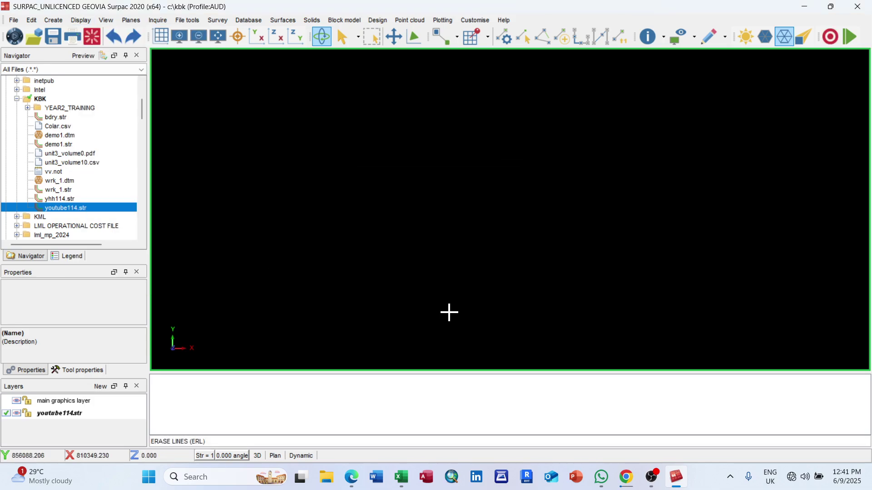
# Label the points with their numbers 1 to 23 and pan across them
pyautogui.click(80, 20)
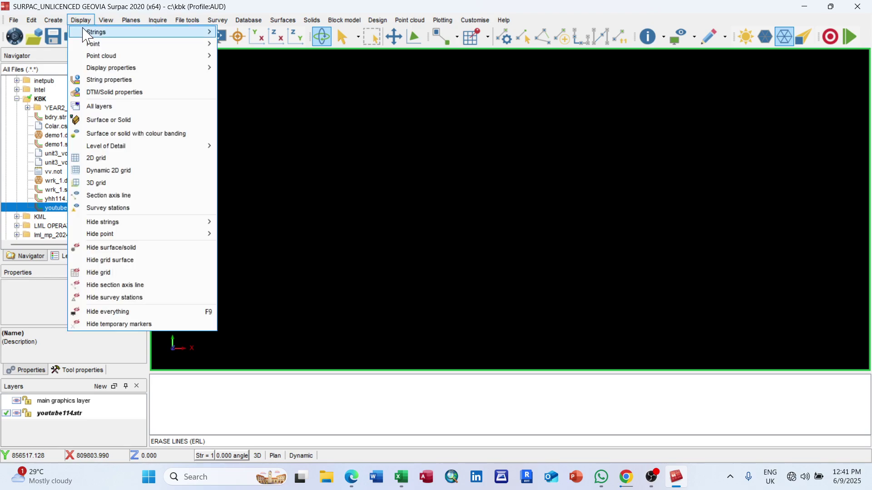
pyautogui.moveTo(144, 223)
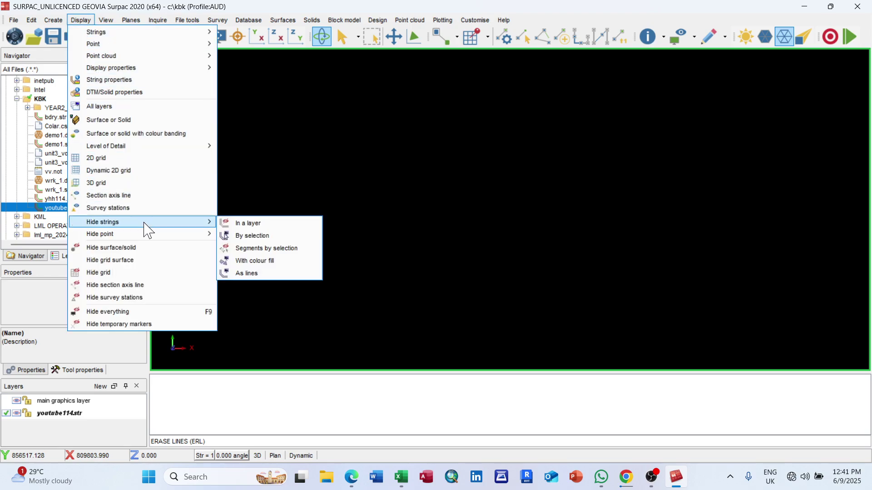
pyautogui.moveTo(147, 34)
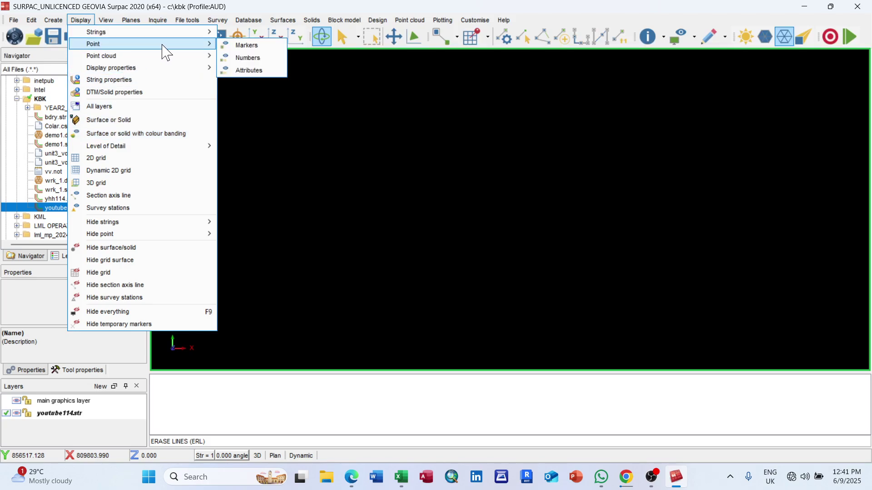
pyautogui.click(260, 63)
pyautogui.click(455, 314)
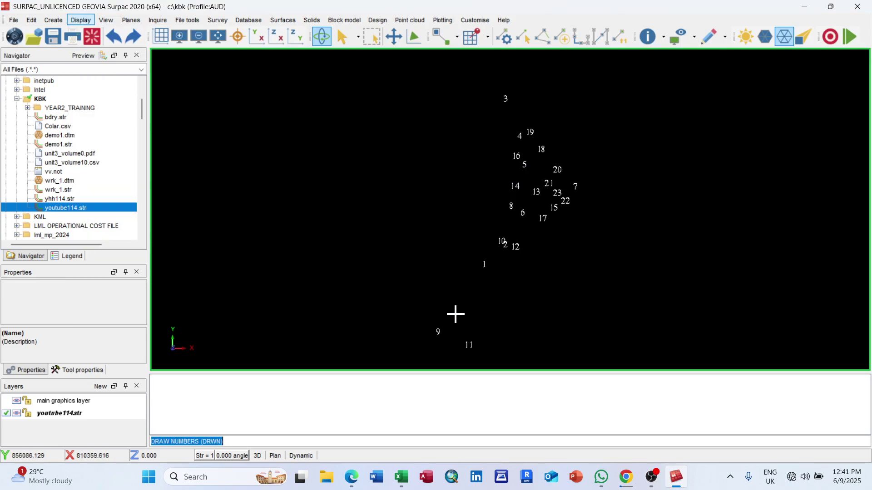
pyautogui.scroll(1, 504, 134)
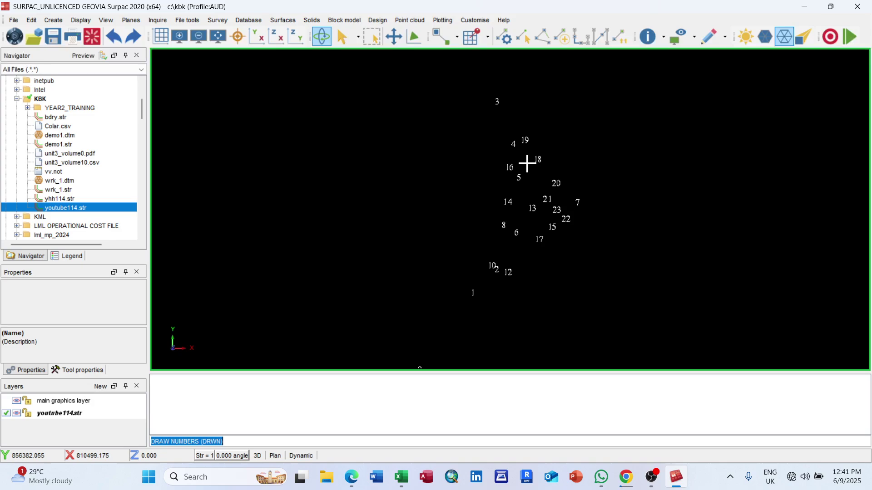
pyautogui.scroll(-1, 527, 163)
pyautogui.moveTo(613, 220); pyautogui.dragTo(601, 187, button='middle')
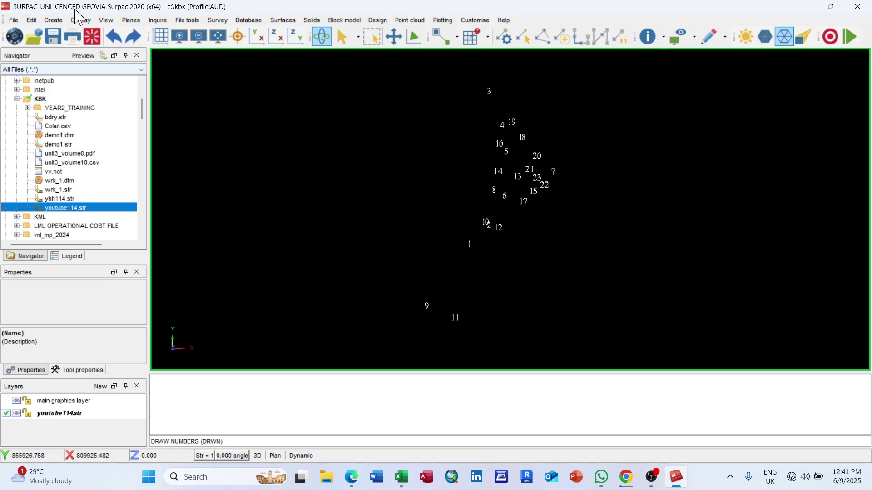
# Create a new layer named bdry1 and make it the active layer
pyautogui.click(53, 20)
pyautogui.moveTo(60, 34)
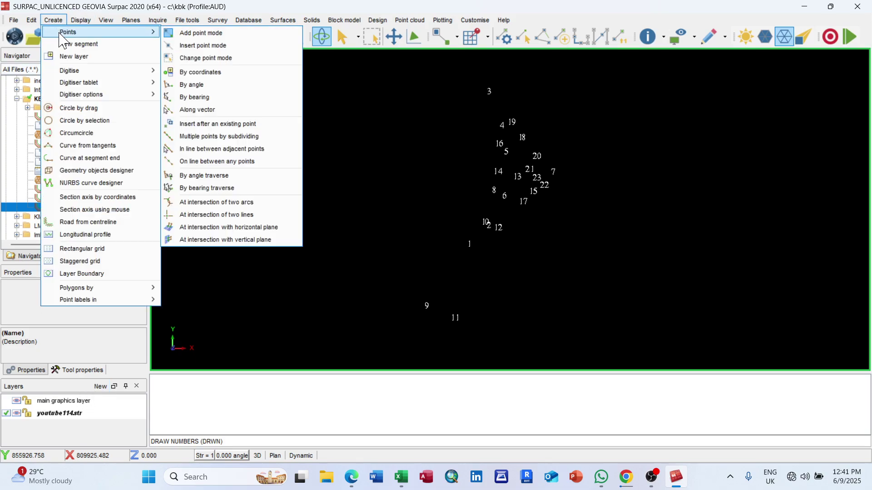
pyautogui.click(81, 56)
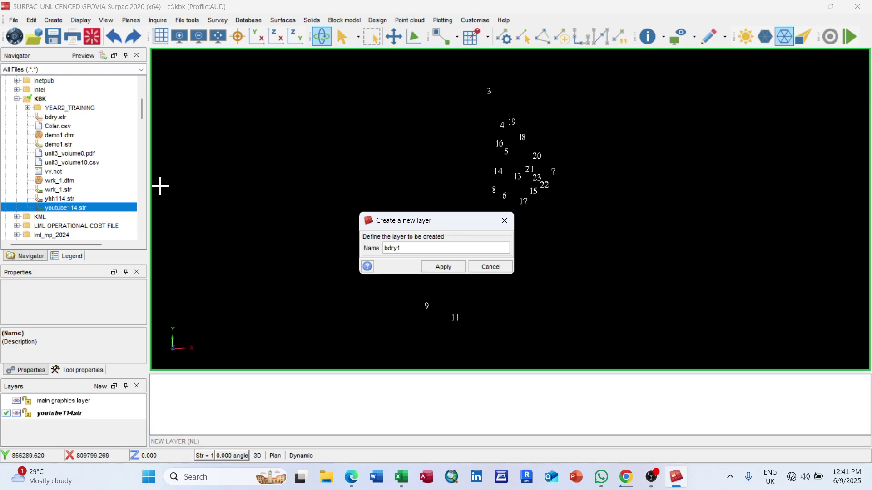
pyautogui.click(442, 267)
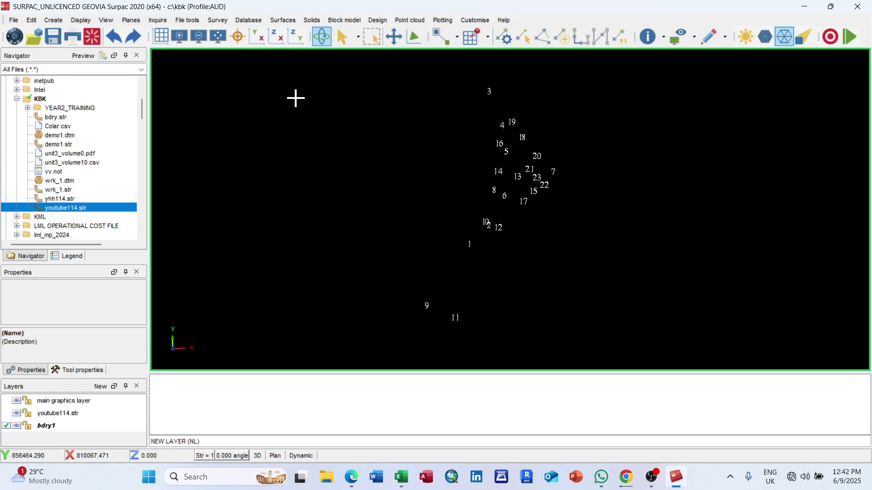
# Start digitising new points with the mouse via Create > Digitise > New point
pyautogui.click(62, 20)
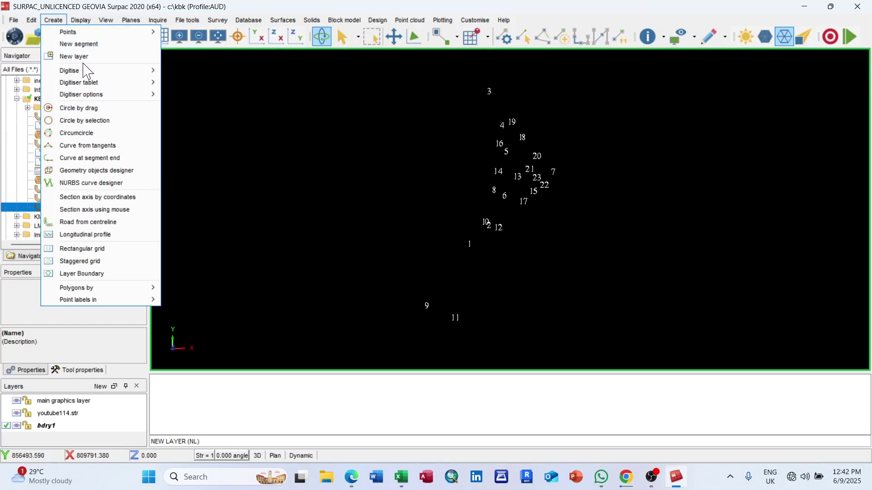
pyautogui.moveTo(88, 70)
pyautogui.click(199, 87)
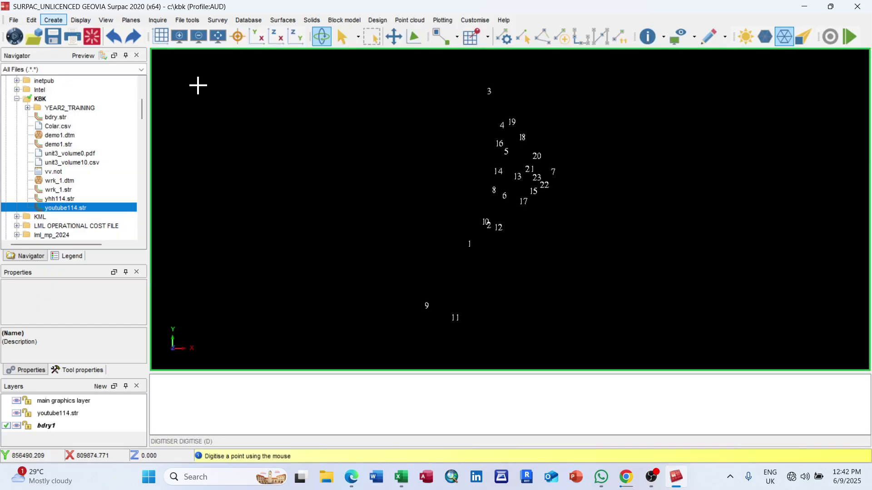
# Start boundary string 1 near point 3 and trace it down the east side past points 18 and 7
pyautogui.click(485, 83)
pyautogui.click(496, 83)
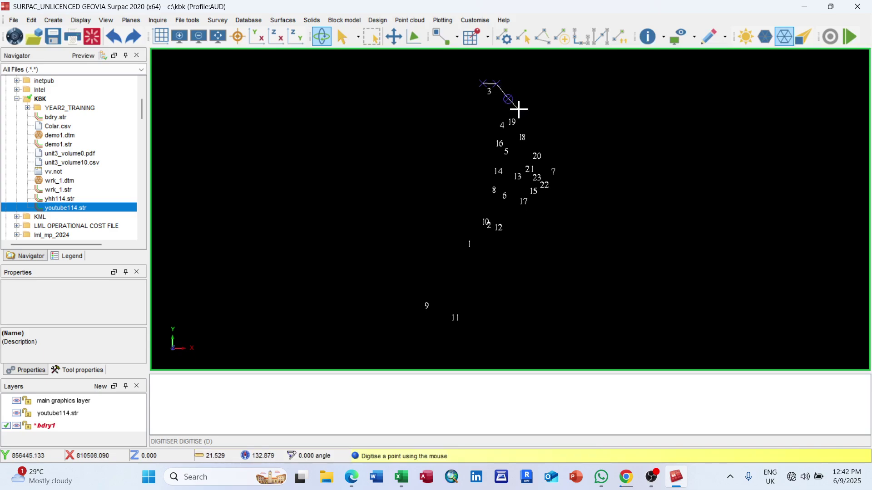
pyautogui.click(537, 138)
pyautogui.click(559, 162)
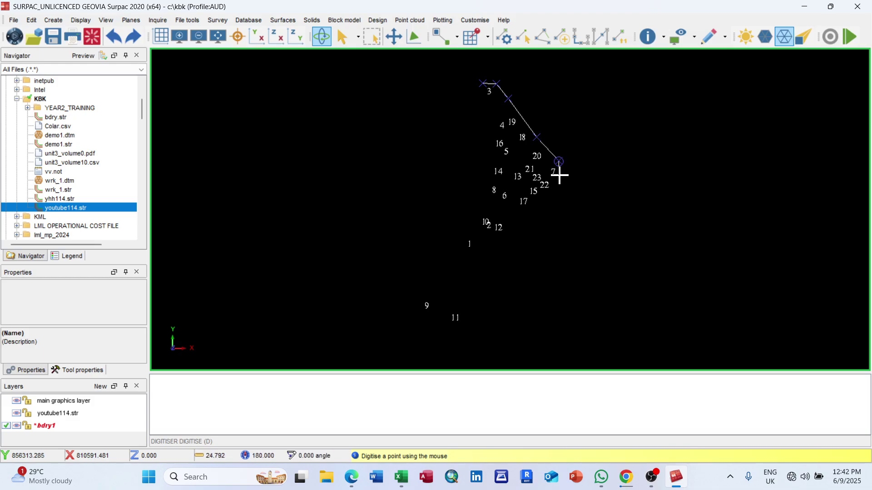
pyautogui.click(560, 174)
pyautogui.click(525, 232)
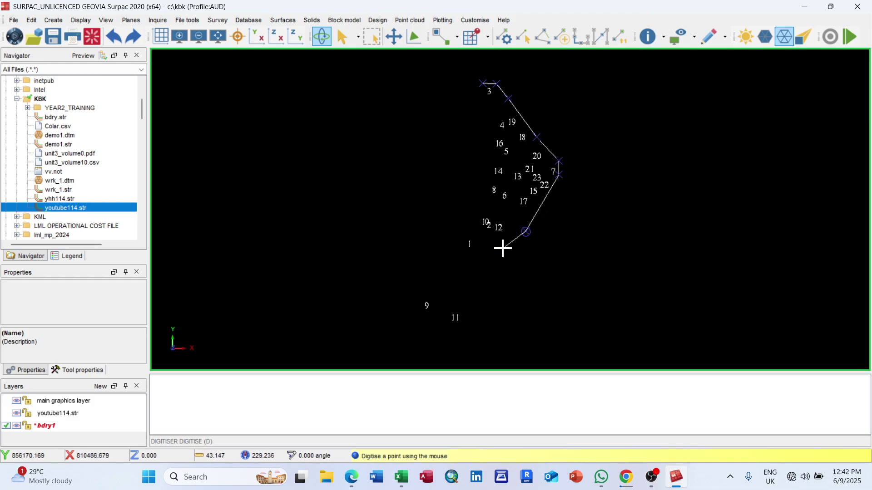
pyautogui.click(490, 268)
# Continue the boundary around points 11 and 9, then up the west side past point 14 back to point 3
pyautogui.click(466, 328)
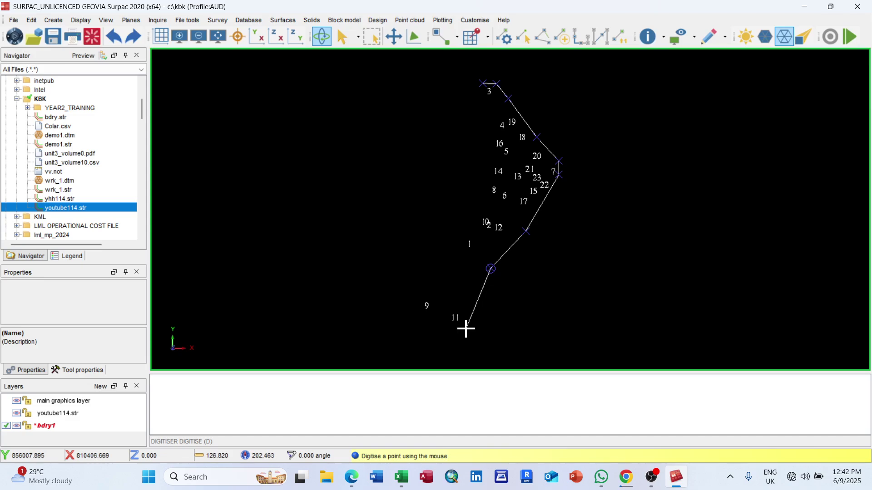
pyautogui.click(437, 330)
pyautogui.click(418, 313)
pyautogui.click(417, 294)
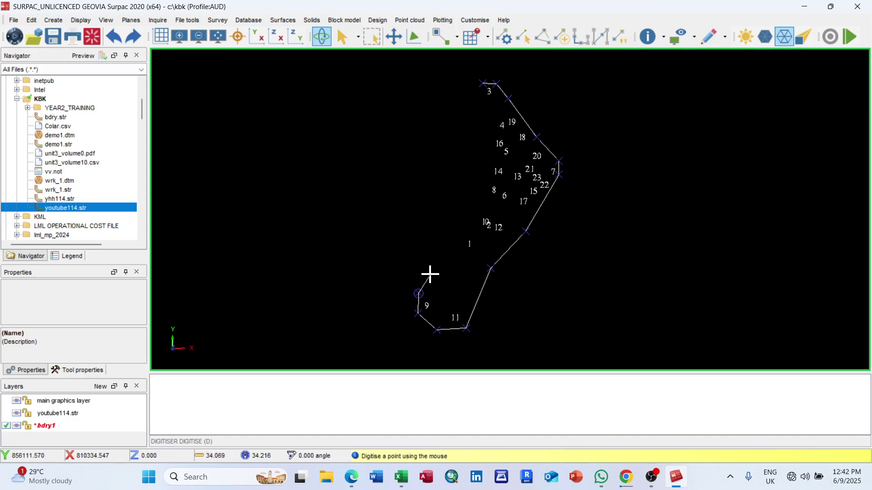
pyautogui.click(439, 257)
pyautogui.click(470, 210)
pyautogui.click(484, 173)
pyautogui.click(485, 128)
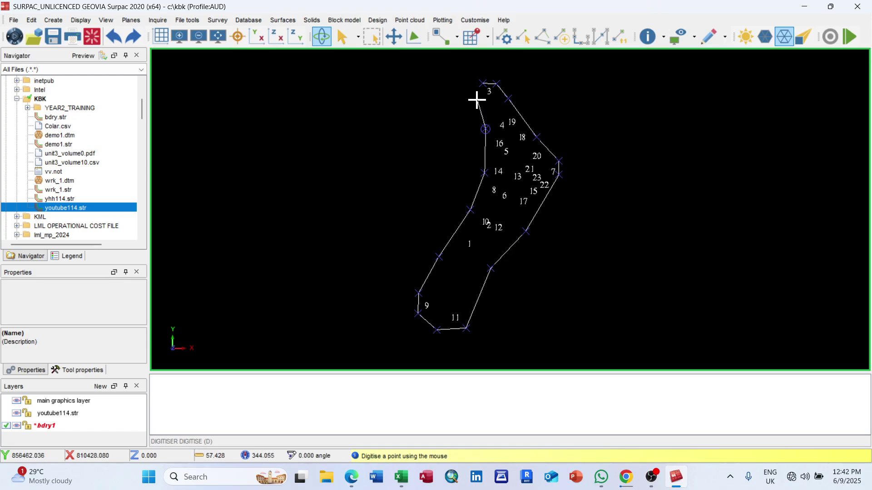
pyautogui.click(476, 99)
pyautogui.click(475, 91)
# Close boundary string 1 into a loop with the close-segment shortcut
pyautogui.scroll(3, 473, 89)
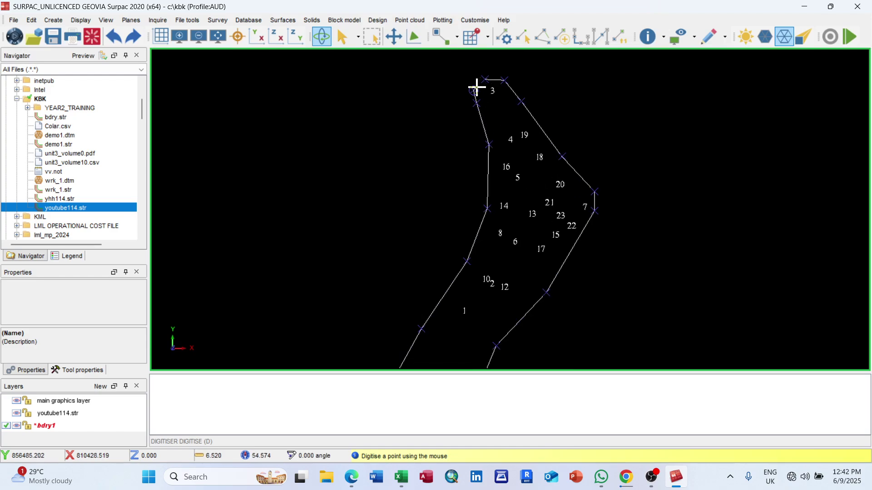
pyautogui.rightClick(463, 60)
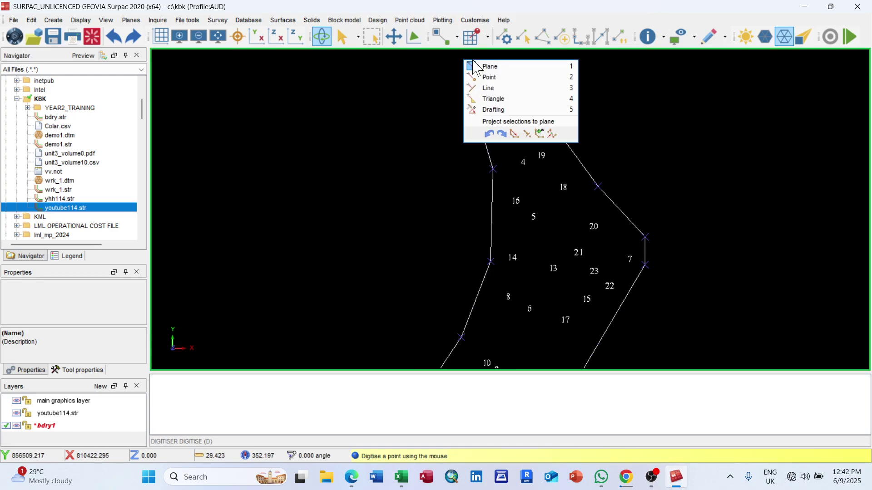
pyautogui.click(514, 133)
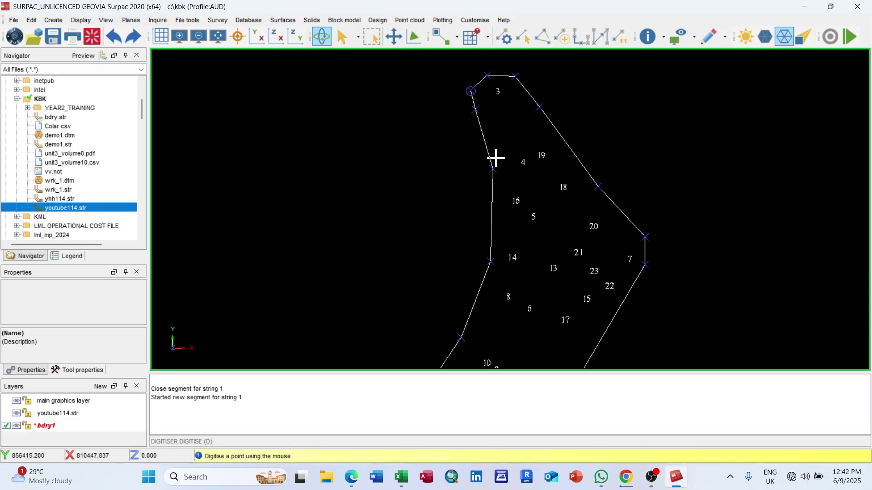
pyautogui.scroll(-5, 491, 147)
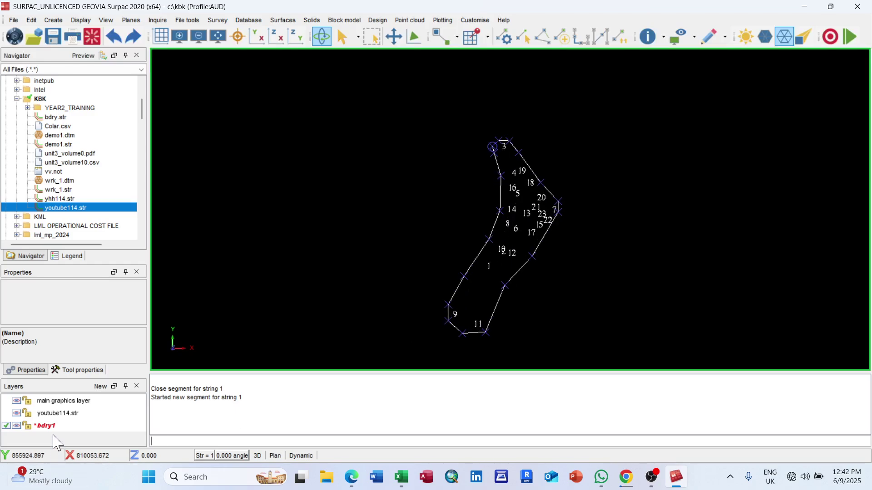
# Save layer bdry1 as bdry1.str and clear the message window
pyautogui.click(53, 36)
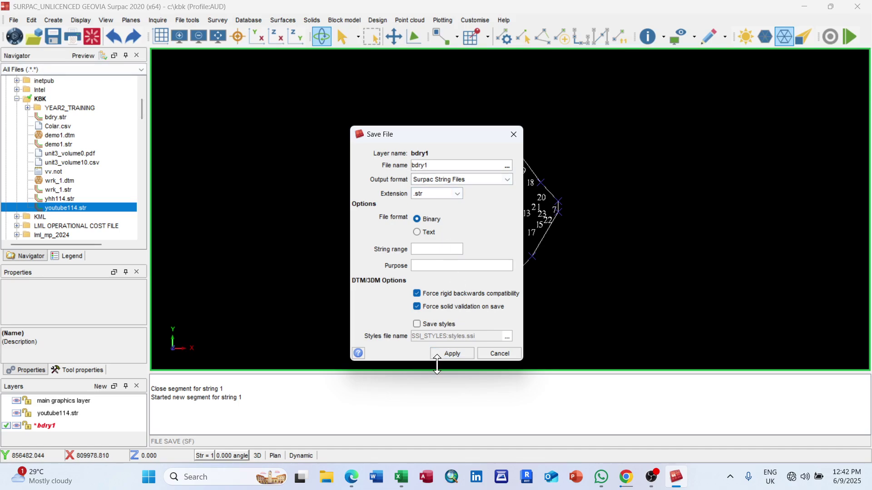
pyautogui.click(452, 354)
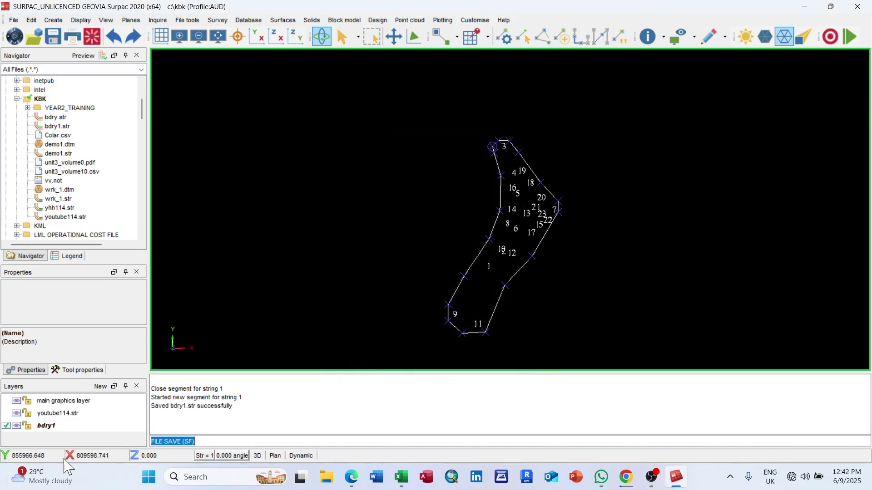
pyautogui.rightClick(197, 388)
pyautogui.click(226, 394)
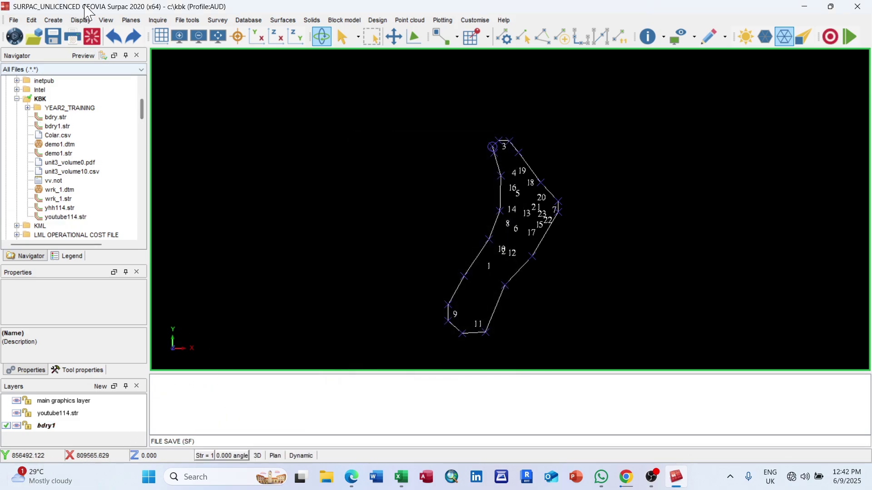
# Empty the graphics view and reload bdry1.str on its own
pyautogui.click(93, 37)
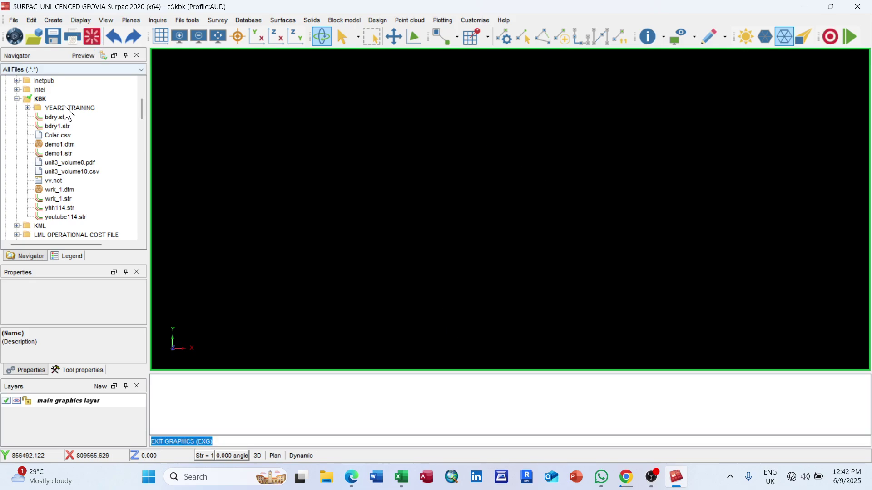
pyautogui.moveTo(63, 132); pyautogui.dragTo(389, 130)
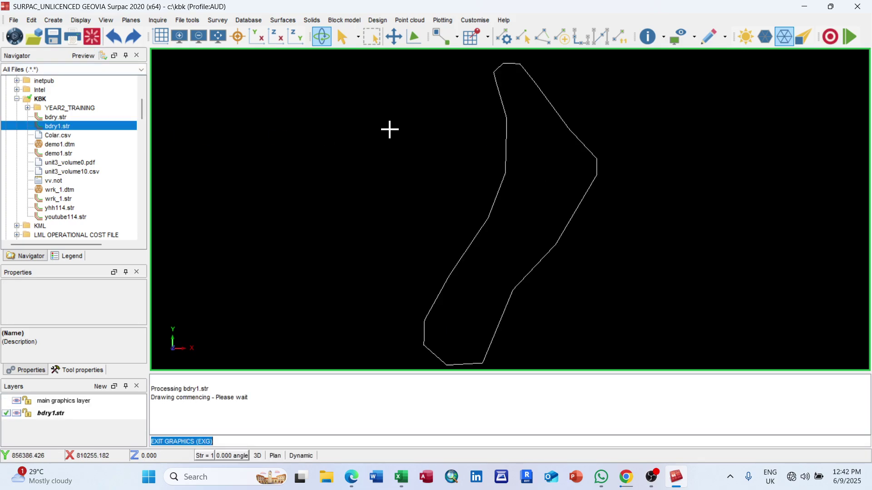
pyautogui.scroll(-1, 552, 195)
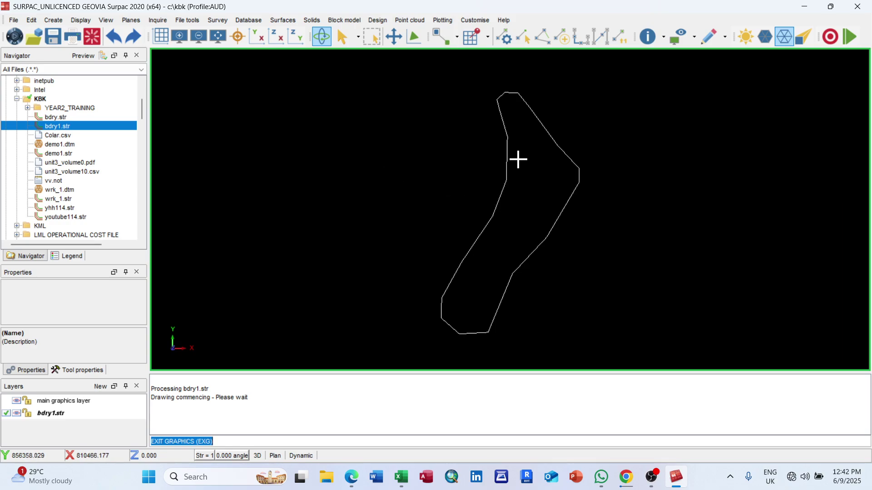
# Check the boundary in section view to confirm it is flat, then return to plan view
pyautogui.click(280, 35)
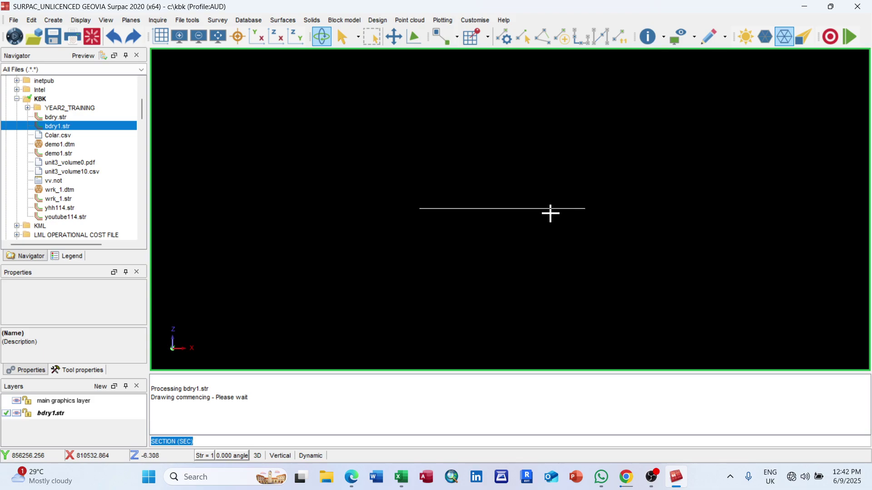
pyautogui.click(256, 37)
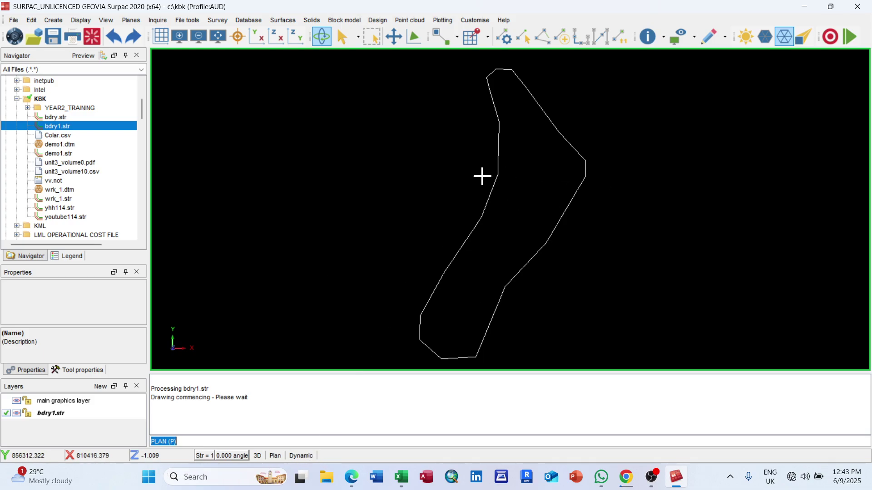
pyautogui.scroll(-1, 479, 177)
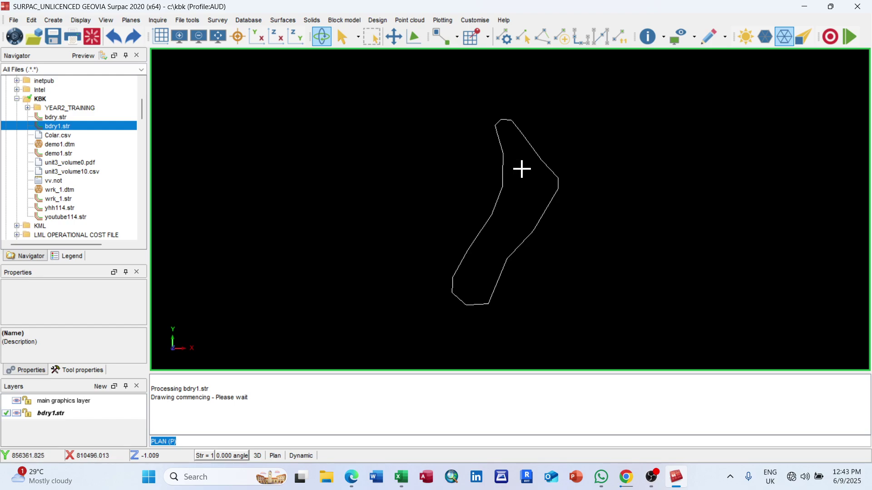
pyautogui.moveTo(523, 169); pyautogui.dragTo(516, 131)
pyautogui.click(259, 39)
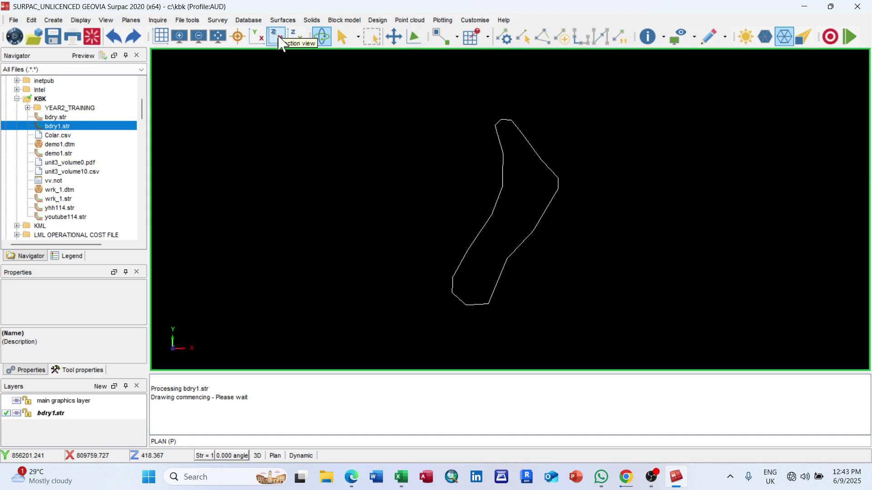
# Copy boundary string 1 upward with String Copy, then tilt the view to see both outlines
pyautogui.click(275, 44)
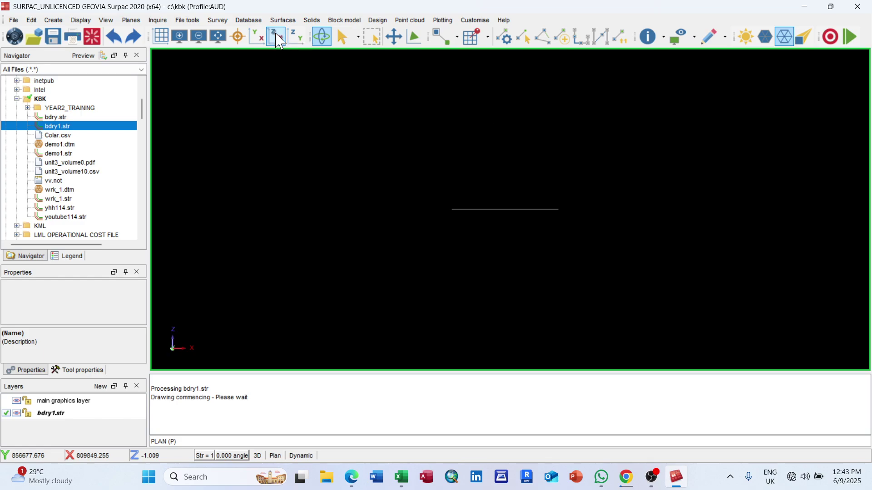
pyautogui.click(32, 21)
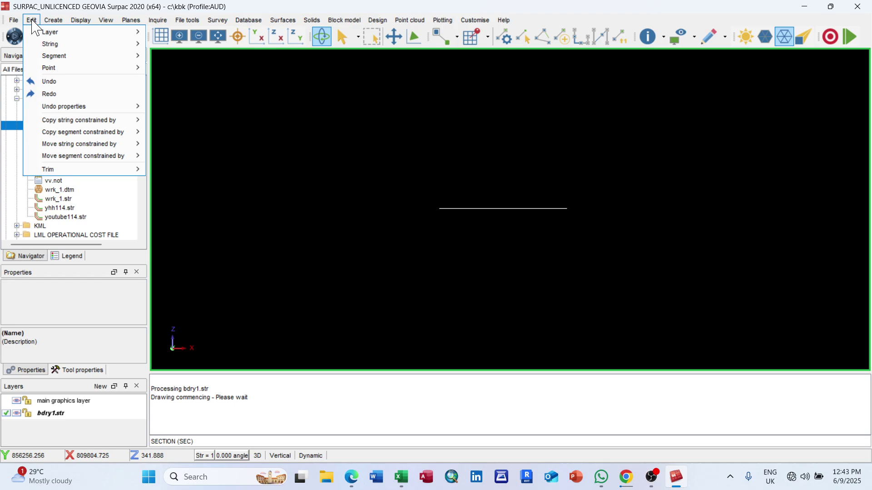
pyautogui.moveTo(54, 45)
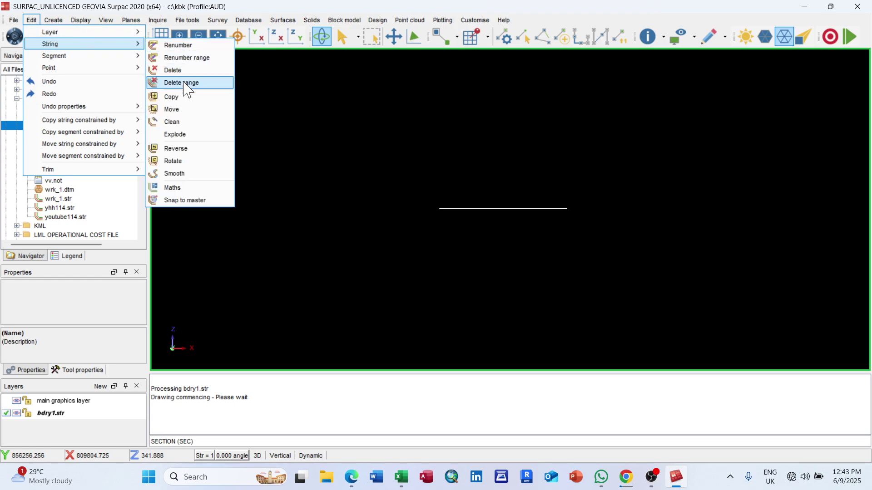
pyautogui.click(190, 97)
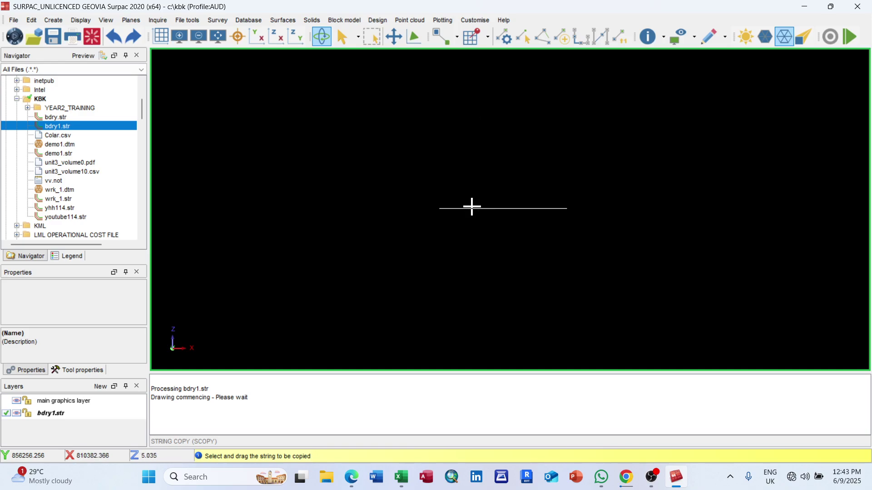
pyautogui.moveTo(473, 208); pyautogui.dragTo(470, 153)
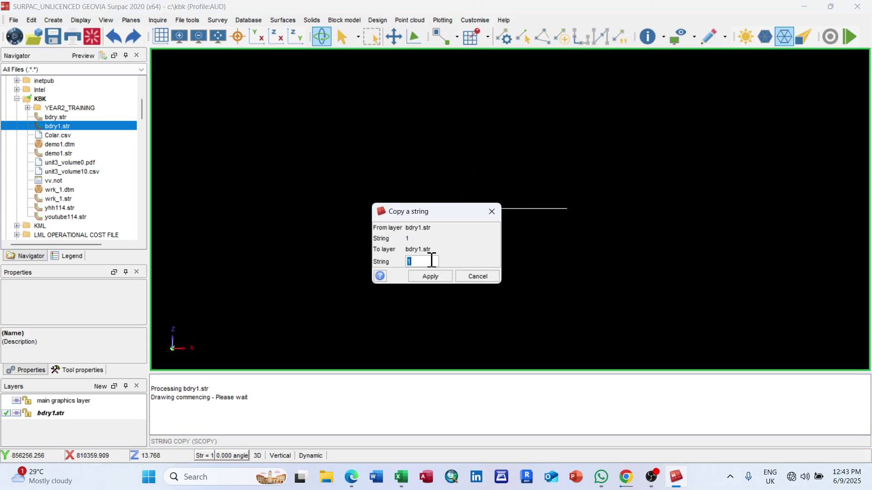
pyautogui.click(430, 277)
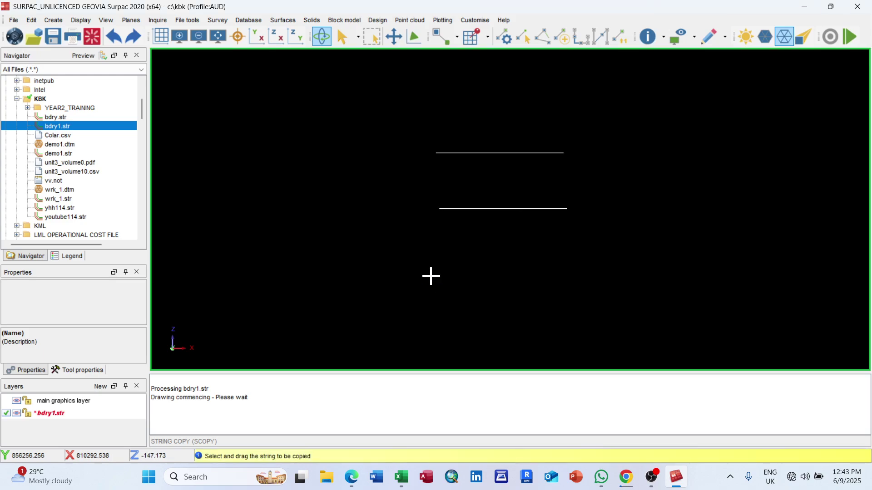
pyautogui.press('Escape')
pyautogui.moveTo(493, 206); pyautogui.dragTo(531, 173, button='middle')
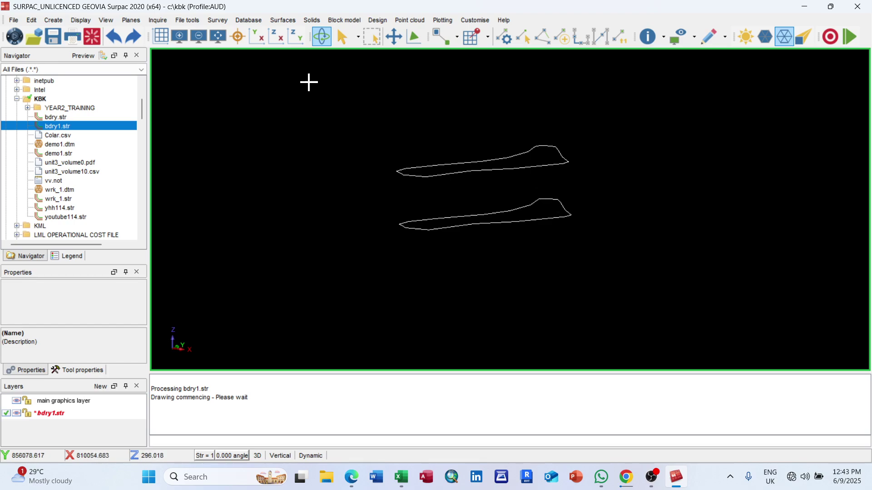
# Triangulate inside a segment for the lower and then the upper boundary outline
pyautogui.click(312, 21)
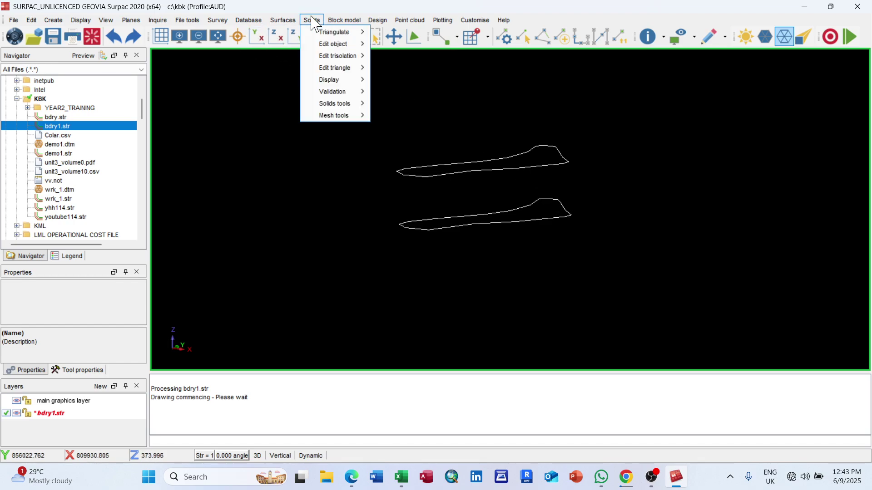
pyautogui.moveTo(327, 32)
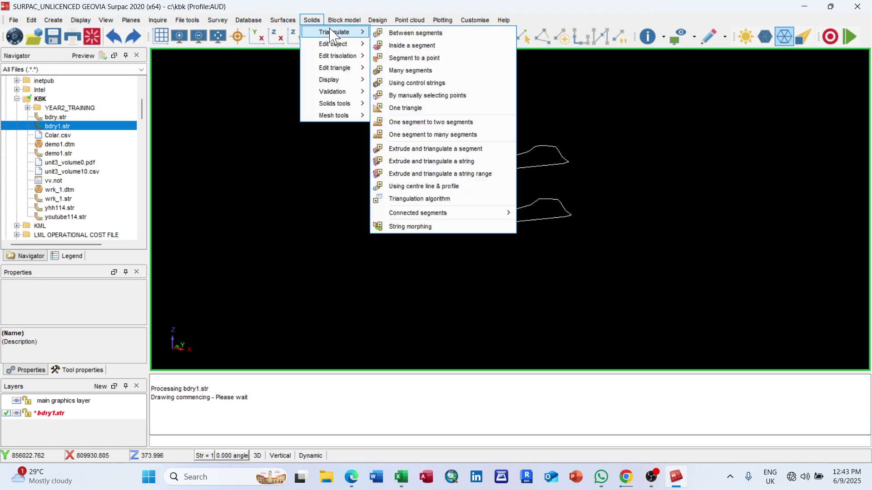
pyautogui.click(410, 46)
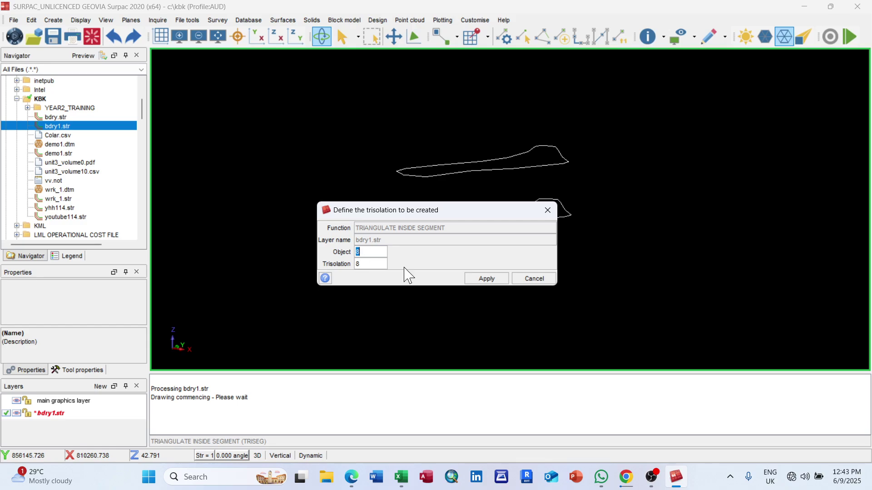
pyautogui.click(484, 279)
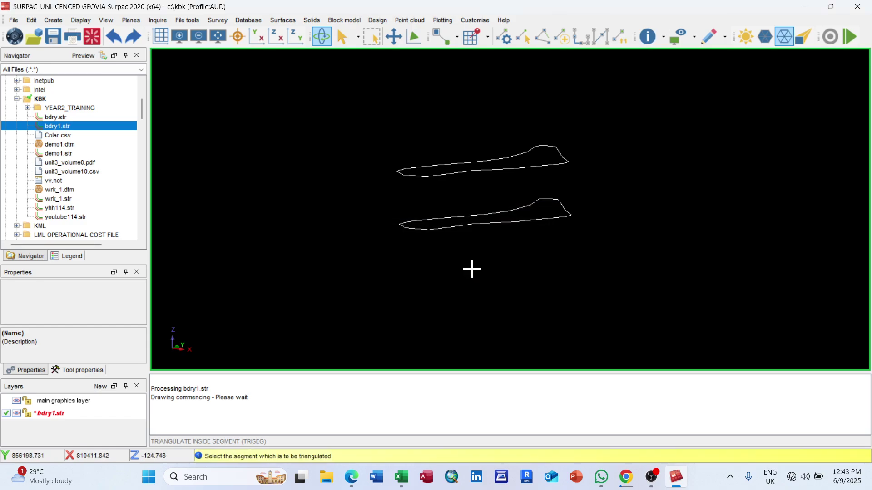
pyautogui.click(439, 227)
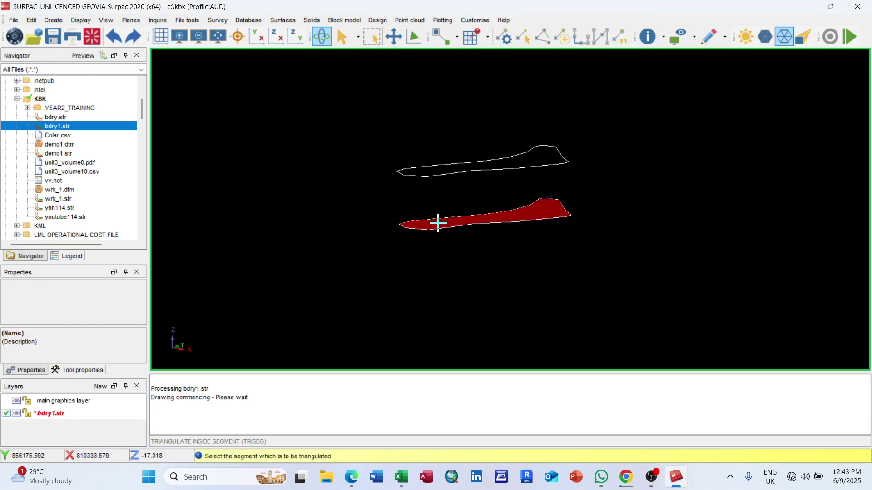
pyautogui.click(430, 176)
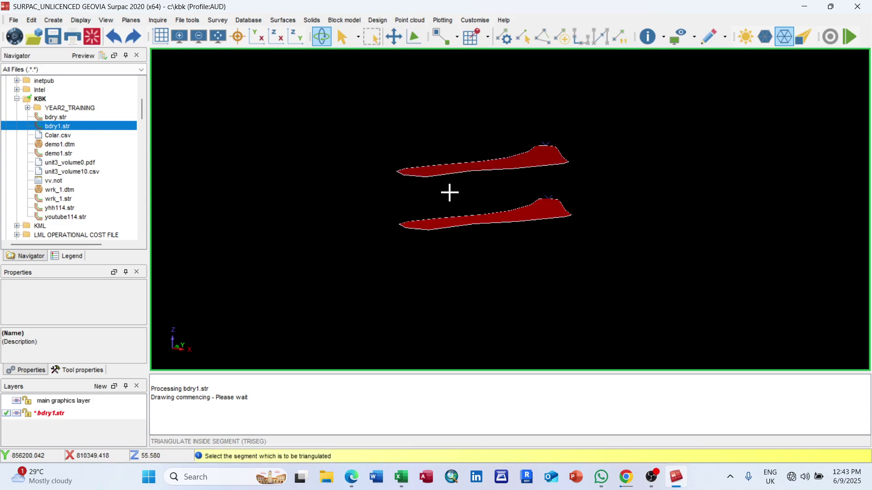
# Triangulate between the upper and lower outlines to form a closed solid
pyautogui.press('Escape')
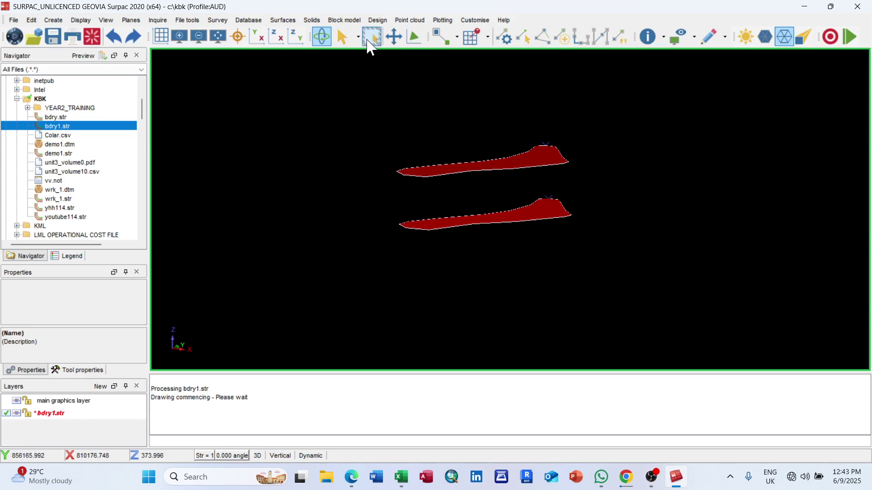
pyautogui.click(312, 20)
pyautogui.moveTo(334, 31)
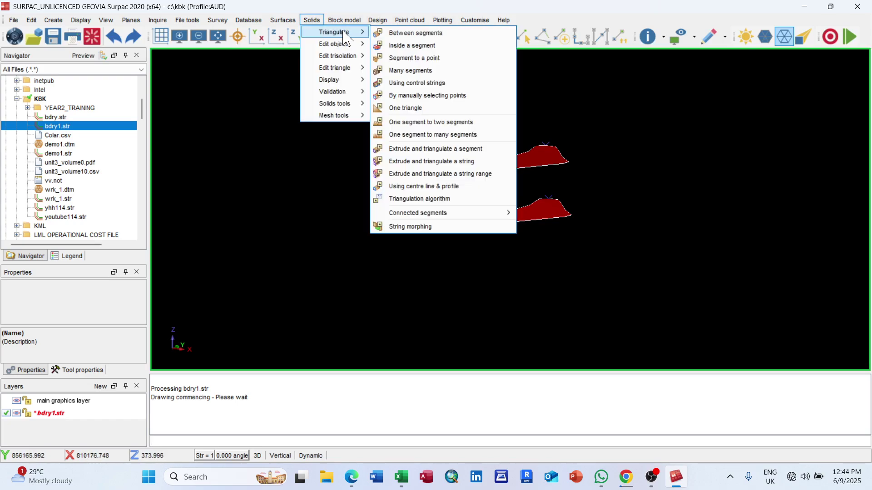
pyautogui.click(404, 35)
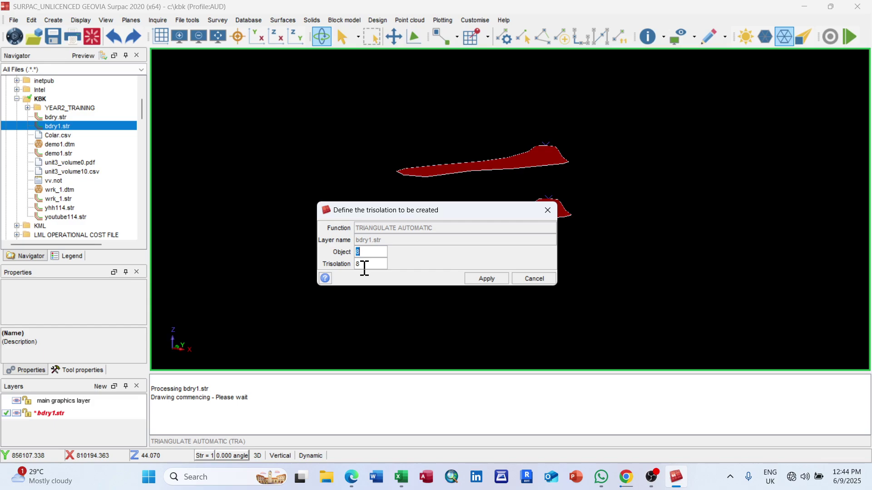
pyautogui.click(484, 279)
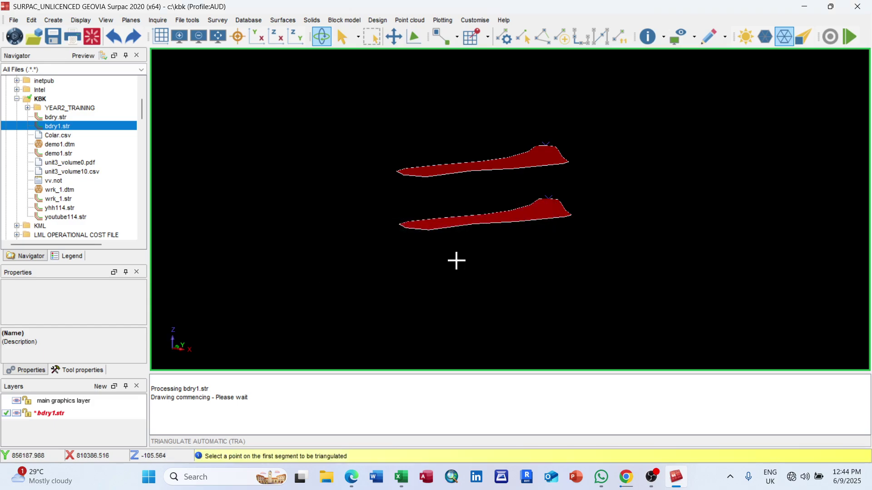
pyautogui.click(420, 229)
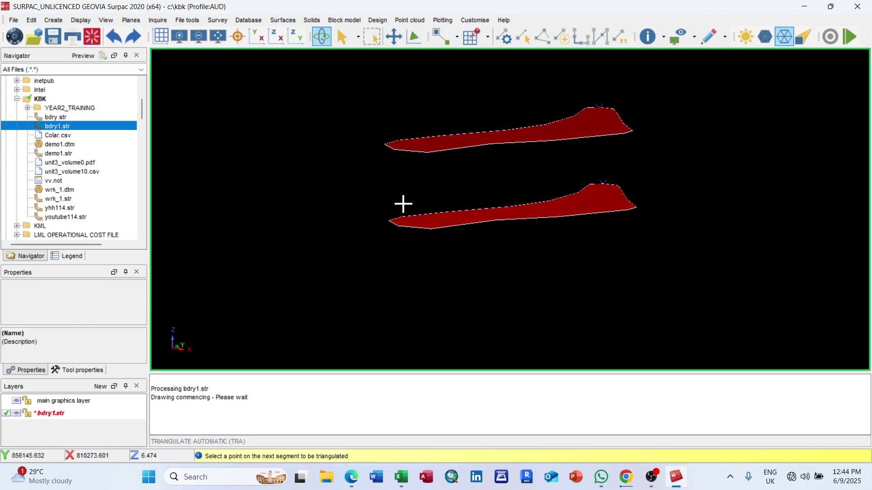
pyautogui.click(414, 151)
pyautogui.moveTo(448, 201); pyautogui.dragTo(600, 209)
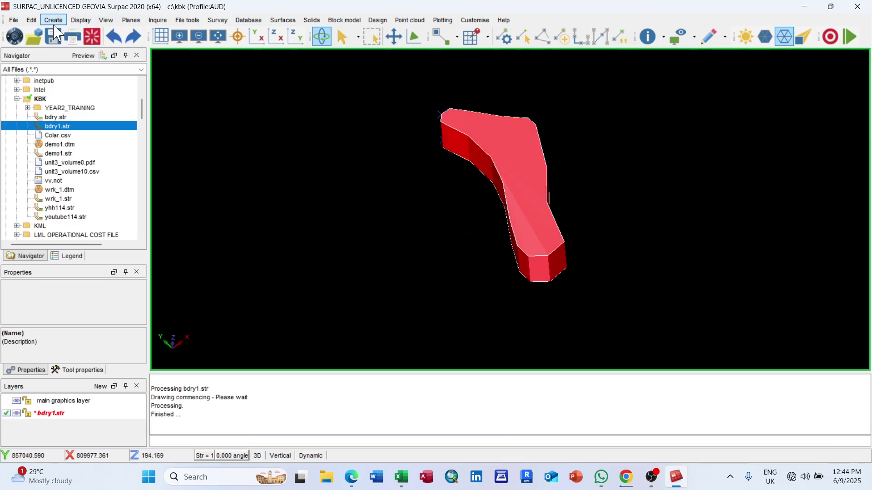
# Save the solid as bdry1.dtm, confirming the overwrite of the existing file
pyautogui.click(53, 36)
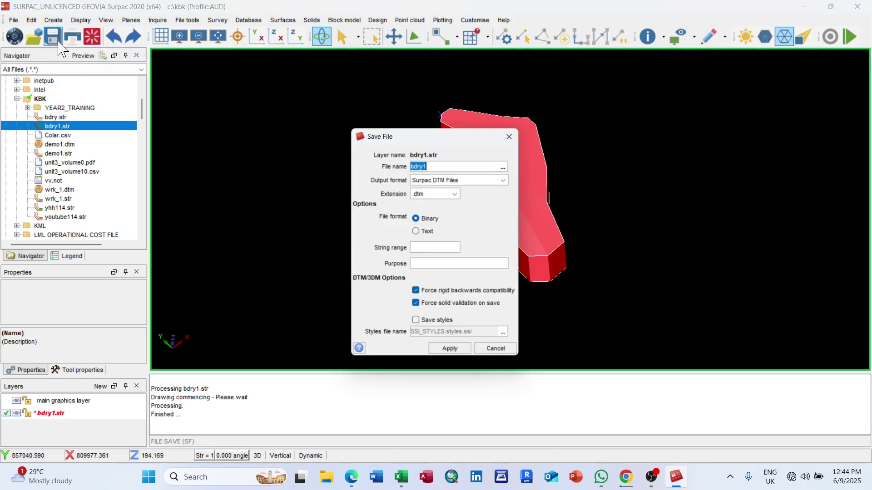
pyautogui.click(452, 354)
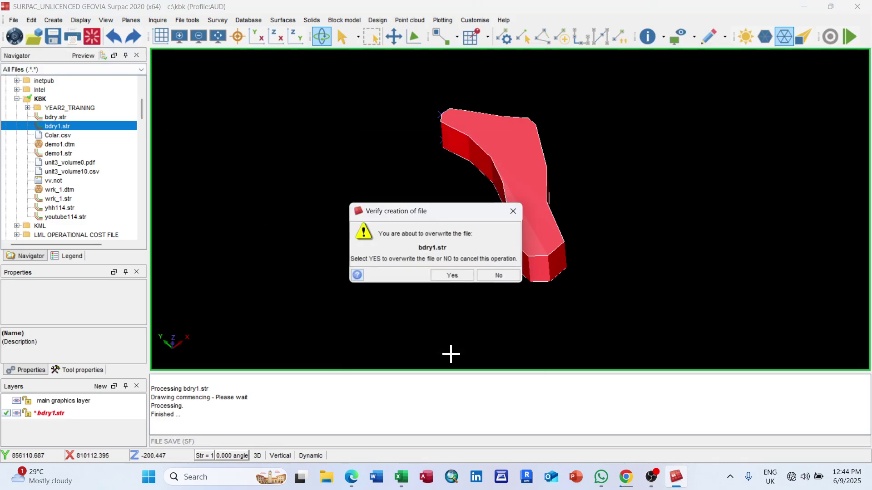
pyautogui.click(452, 275)
pyautogui.rightClick(251, 398)
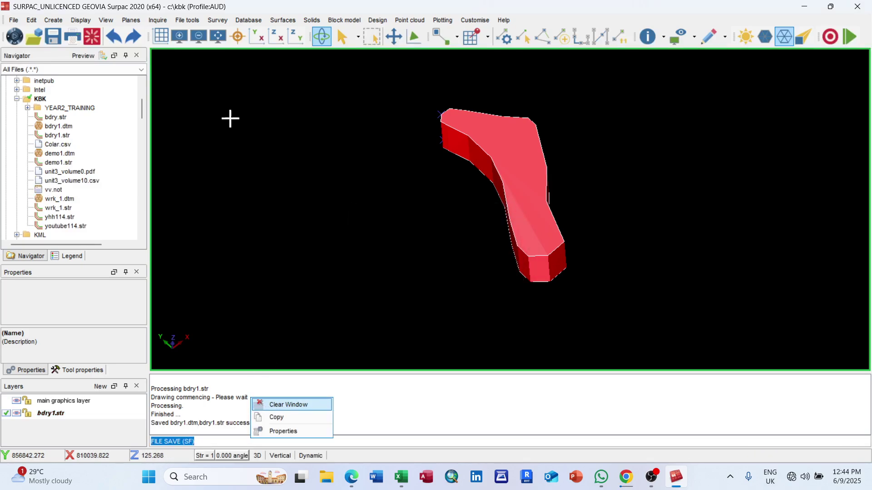
pyautogui.click(83, 93)
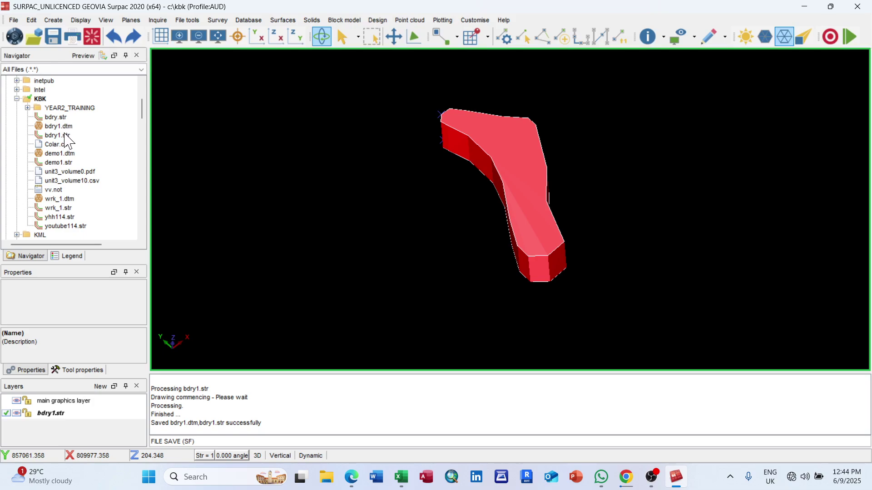
# Reload bdry1.dtm into an emptied graphics view, clear the message window, and orbit to inspect it
pyautogui.click(92, 36)
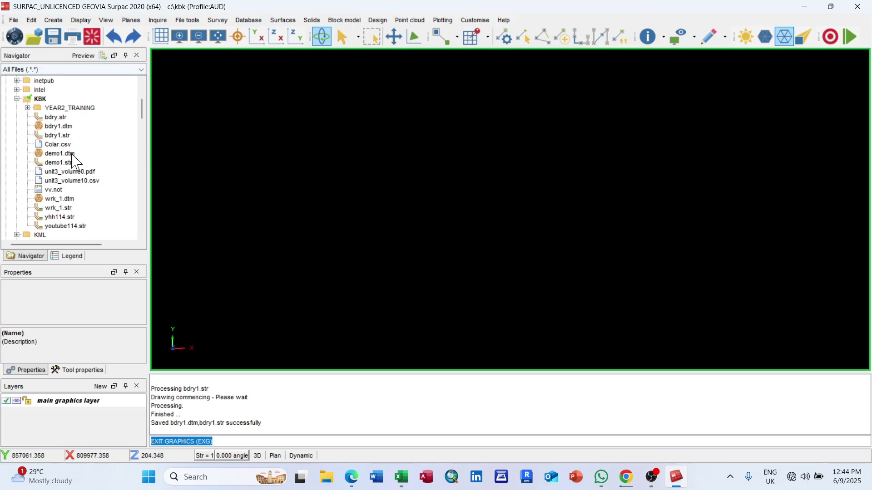
pyautogui.moveTo(70, 132); pyautogui.dragTo(470, 150)
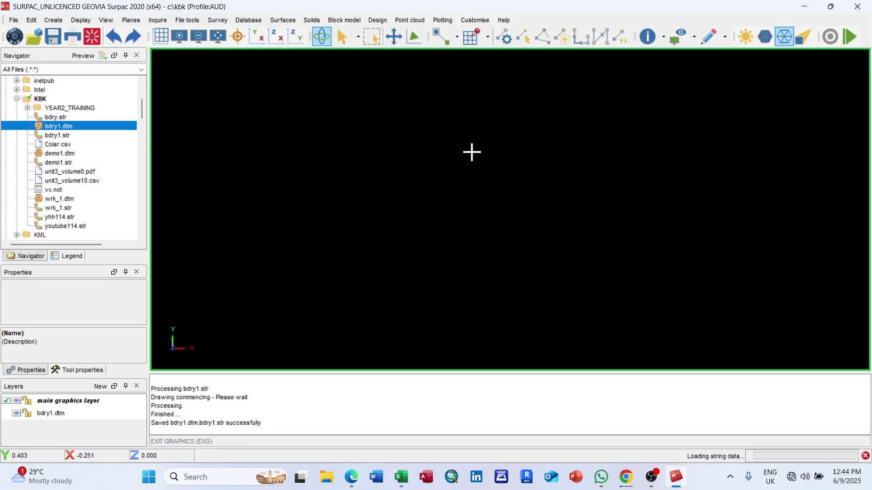
pyautogui.moveTo(484, 197)
pyautogui.mouseDown()
pyautogui.moveTo(521, 160)
pyautogui.moveTo(481, 220)
pyautogui.mouseUp()
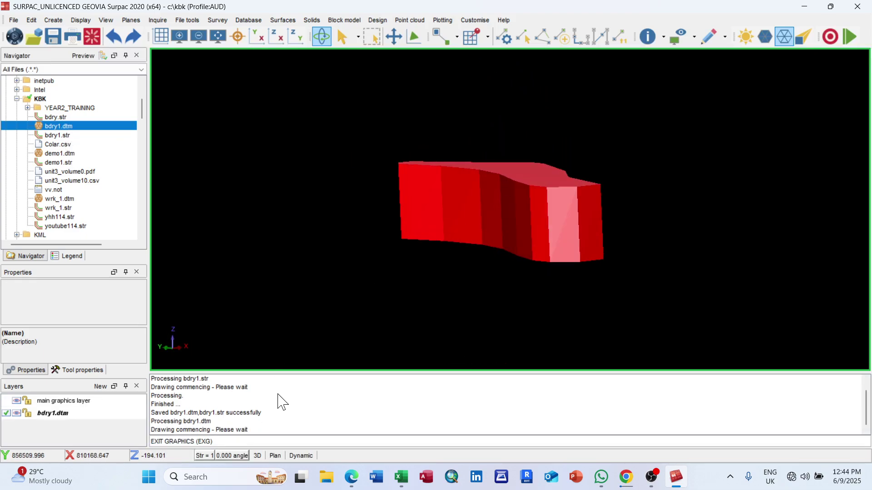
pyautogui.rightClick(359, 409)
pyautogui.click(376, 408)
pyautogui.moveTo(534, 212); pyautogui.dragTo(434, 142)
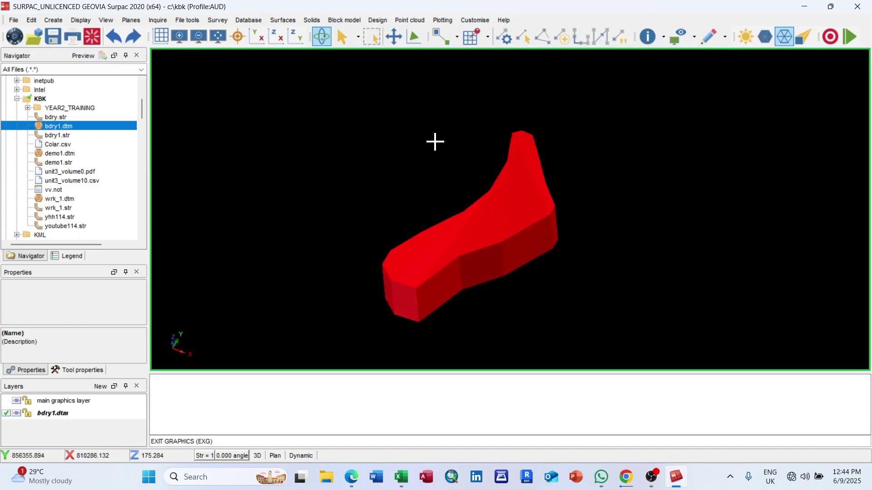
pyautogui.moveTo(517, 209); pyautogui.dragTo(550, 241)
pyautogui.scroll(3, 551, 241)
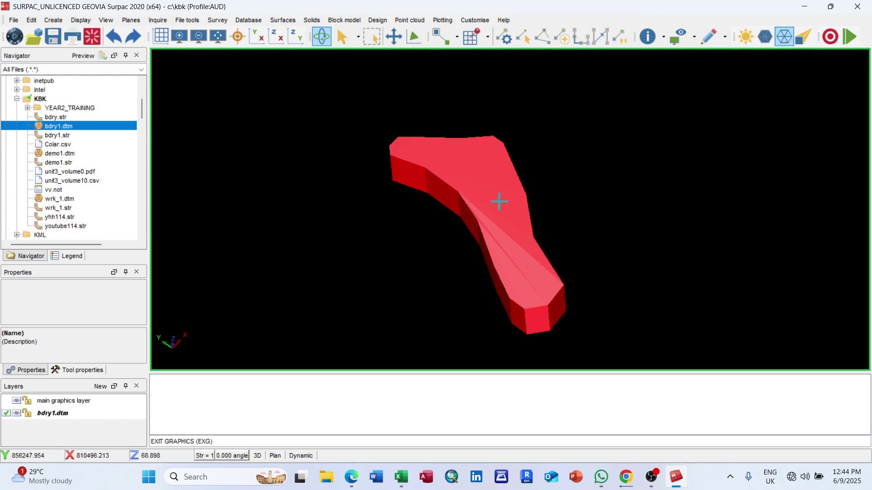
# Validate the solid, confirming object 8 trisolation 8 is valid, closed and connected
pyautogui.click(312, 20)
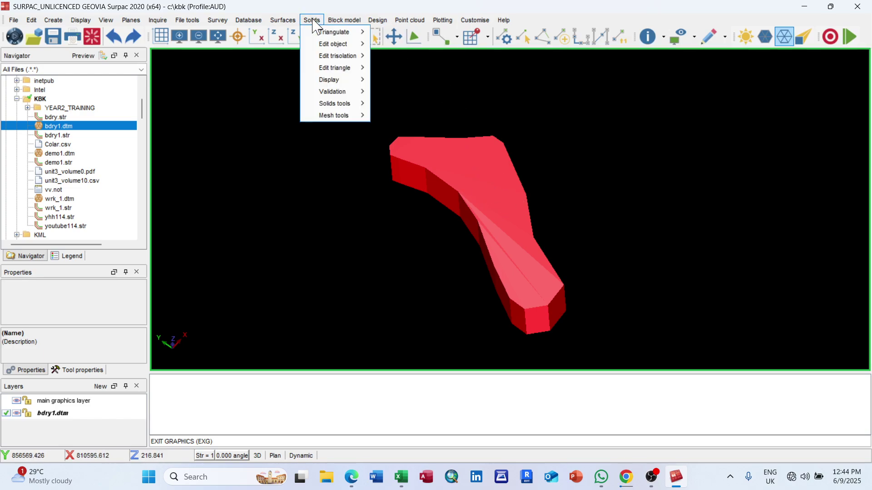
pyautogui.moveTo(345, 95)
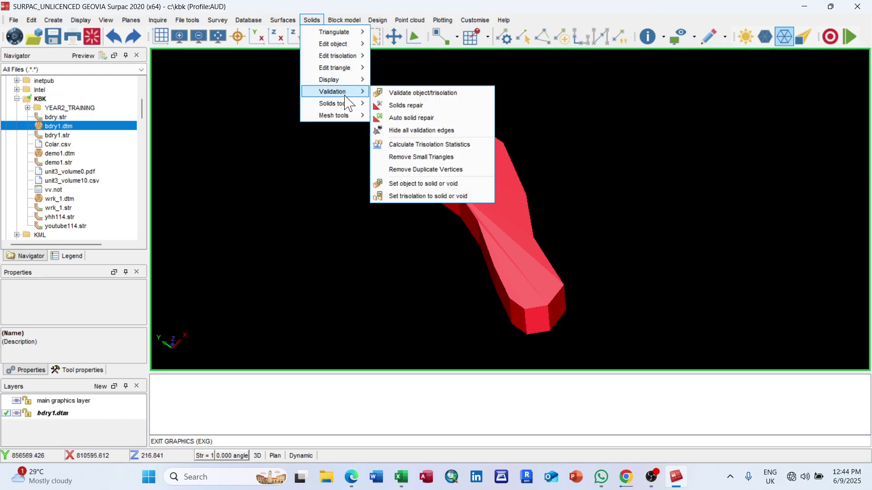
pyautogui.click(438, 95)
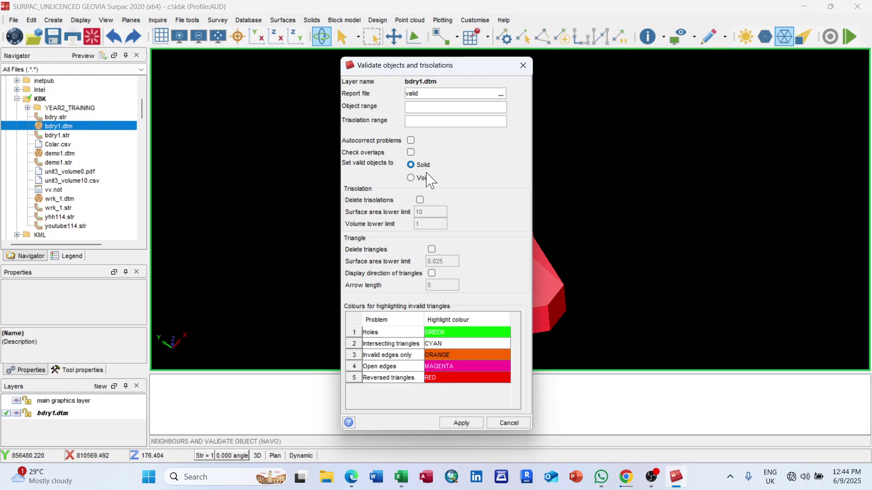
pyautogui.click(461, 424)
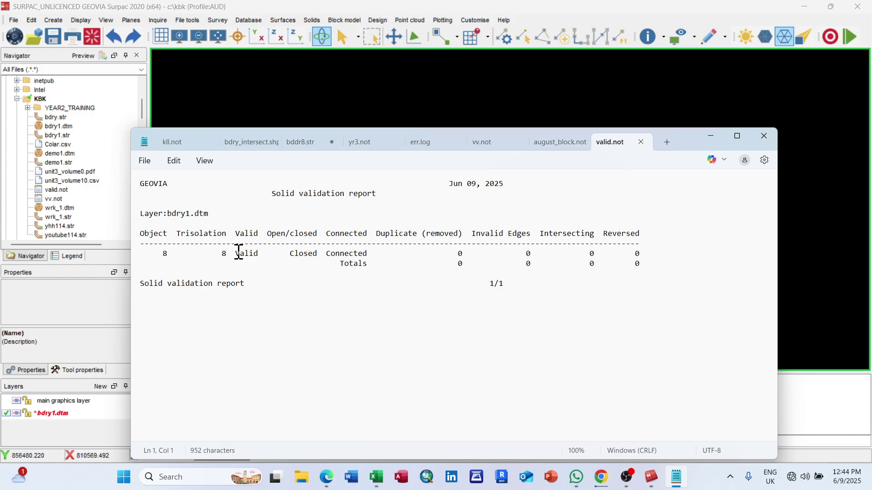
pyautogui.click(249, 232)
pyautogui.click(255, 253)
pyautogui.click(763, 135)
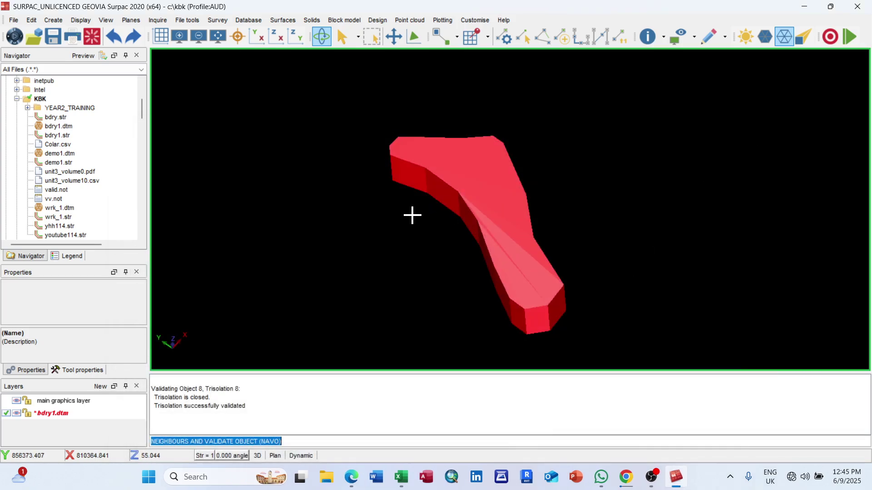
# Re-save the solid over bdry1.dtm and bdry1.str, accepting the overwrite
pyautogui.click(54, 36)
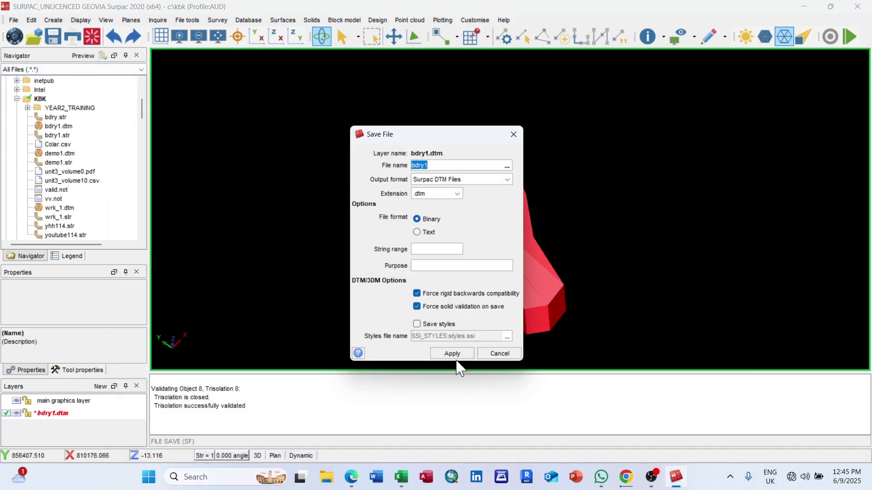
pyautogui.click(452, 352)
pyautogui.click(441, 286)
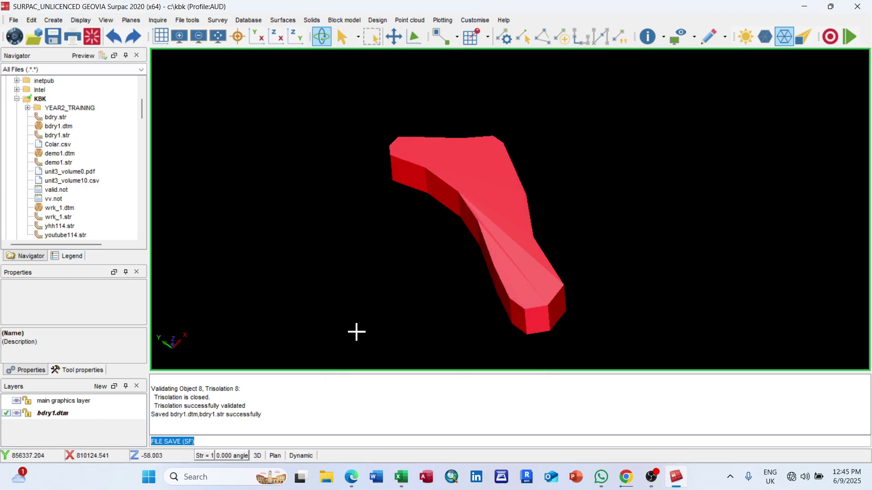
pyautogui.rightClick(339, 399)
# Clear the log and run Report volume of solids with location youtube_volume in pdf format
pyautogui.click(363, 405)
pyautogui.scroll(-2, 514, 251)
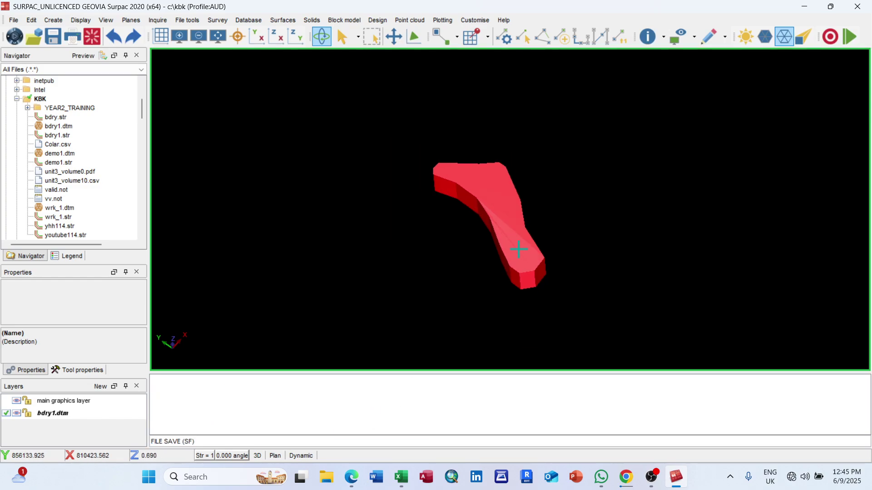
pyautogui.click(284, 21)
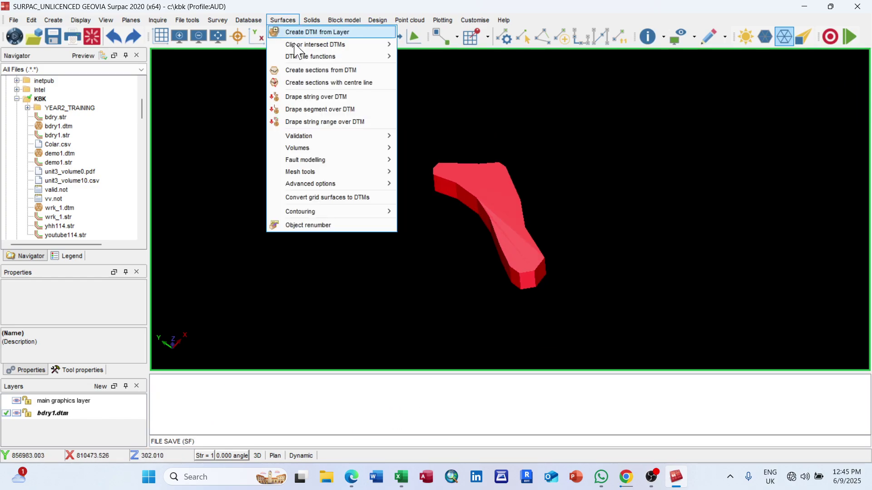
pyautogui.moveTo(325, 150)
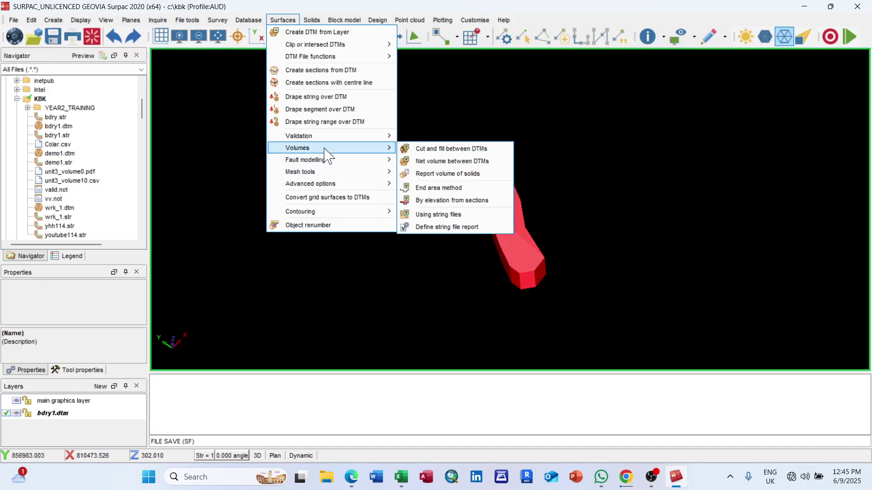
pyautogui.click(471, 176)
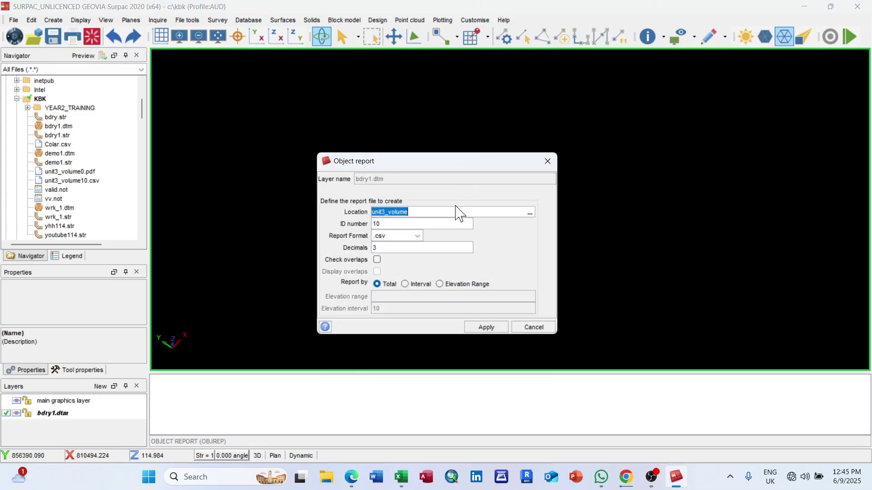
pyautogui.click(433, 212)
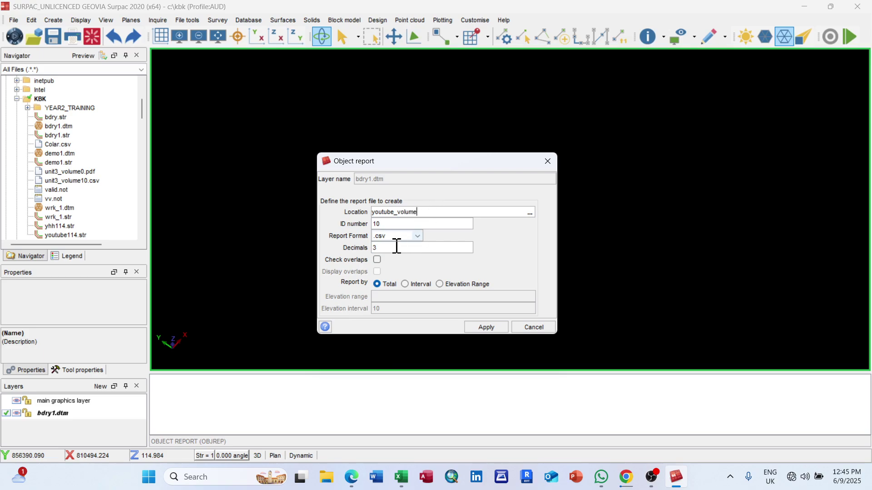
pyautogui.click(418, 236)
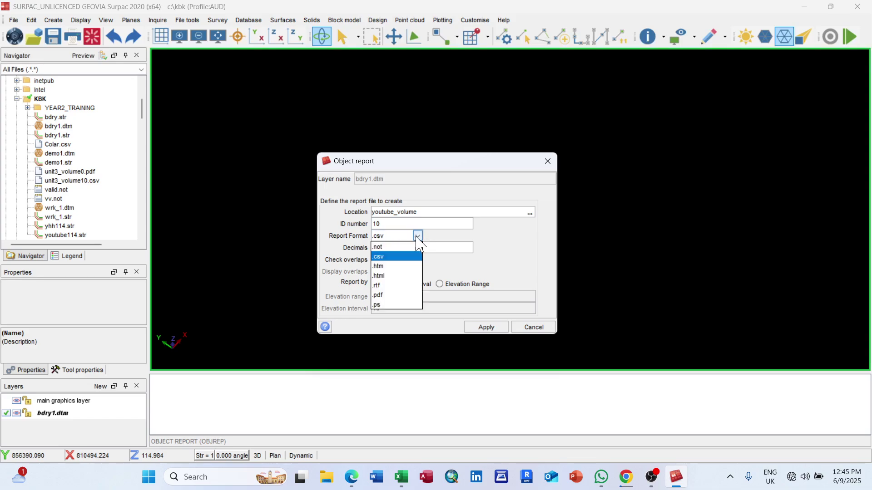
pyautogui.click(393, 296)
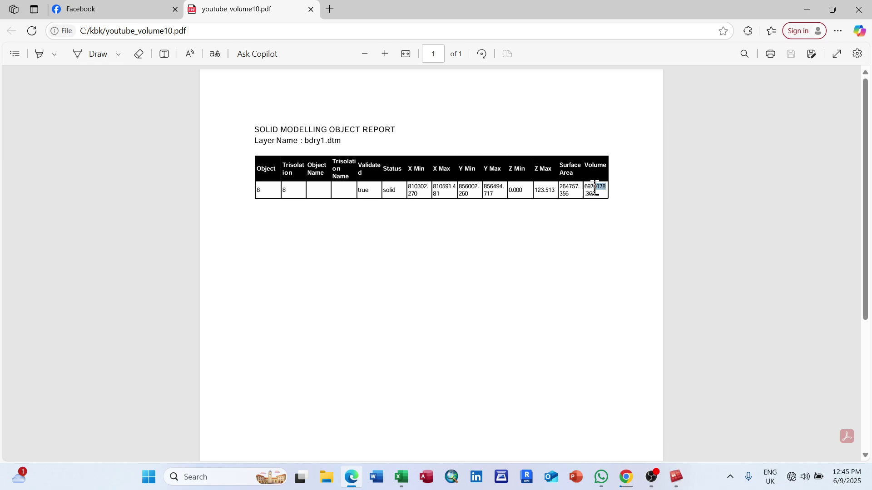
# Close the youtube_volume10 PDF report in Edge to return to the Surpac model
pyautogui.click(600, 232)
pyautogui.click(858, 10)
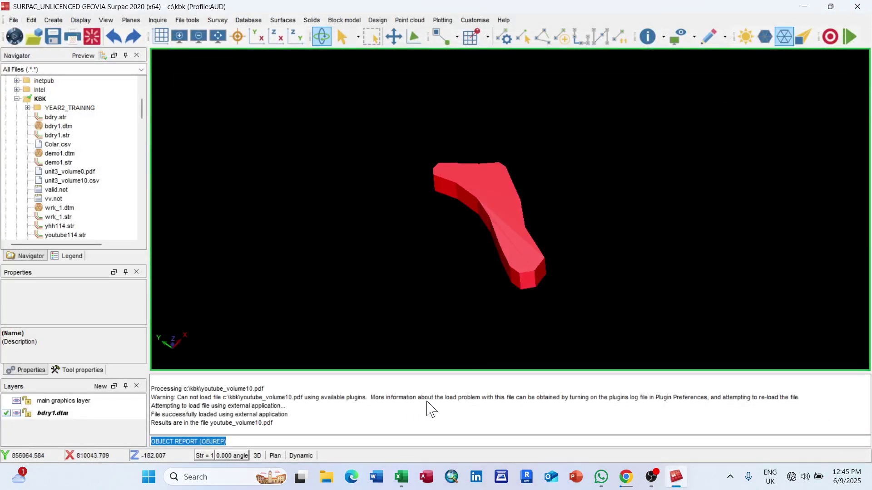
# Clear the message log and rotate the solid to a side-on view
pyautogui.rightClick(433, 404)
pyautogui.click(450, 402)
pyautogui.moveTo(502, 235); pyautogui.dragTo(571, 225)
# Run Report volume of solids with location youtube_volume1 and csv report format
pyautogui.click(283, 20)
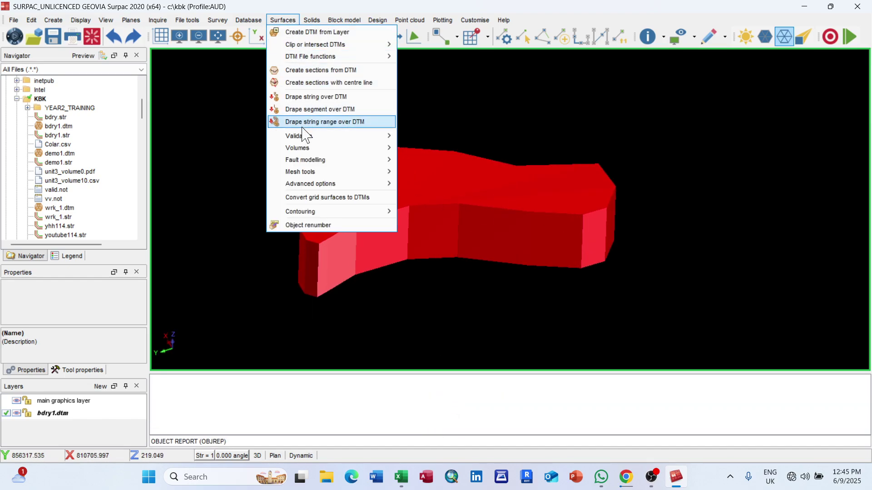
pyautogui.moveTo(307, 149)
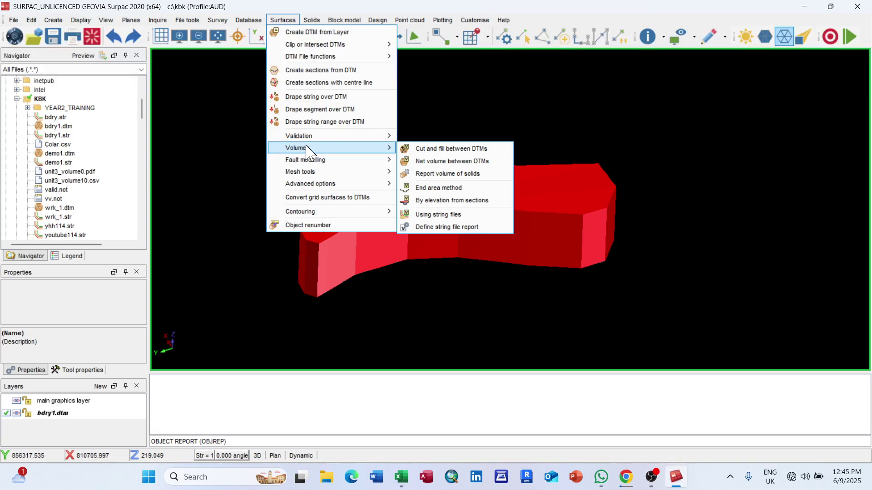
pyautogui.click(434, 175)
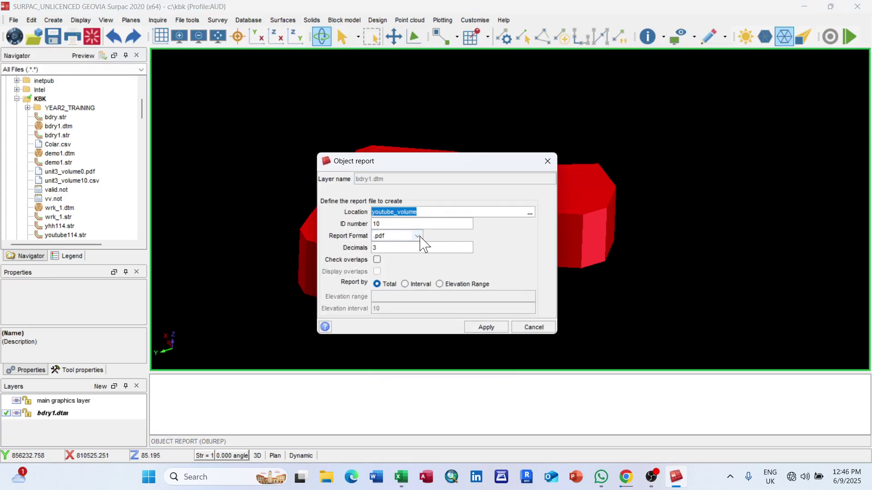
pyautogui.click(426, 213)
pyautogui.write('1')
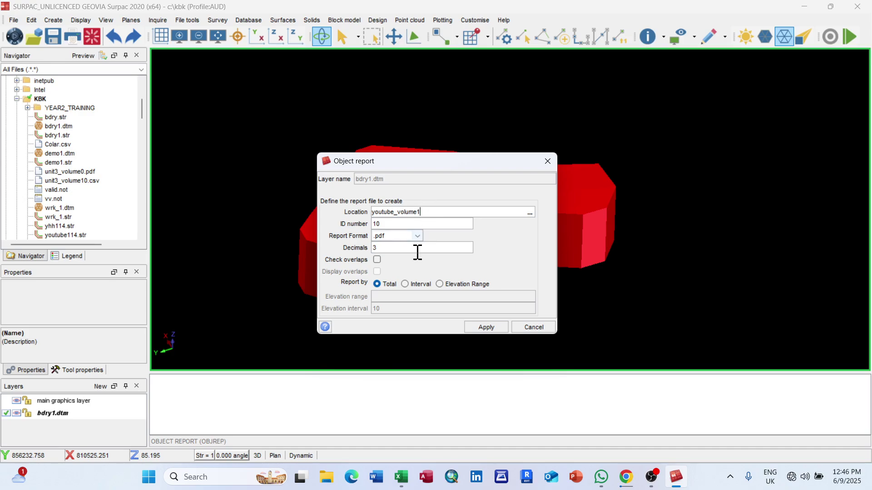
pyautogui.click(416, 236)
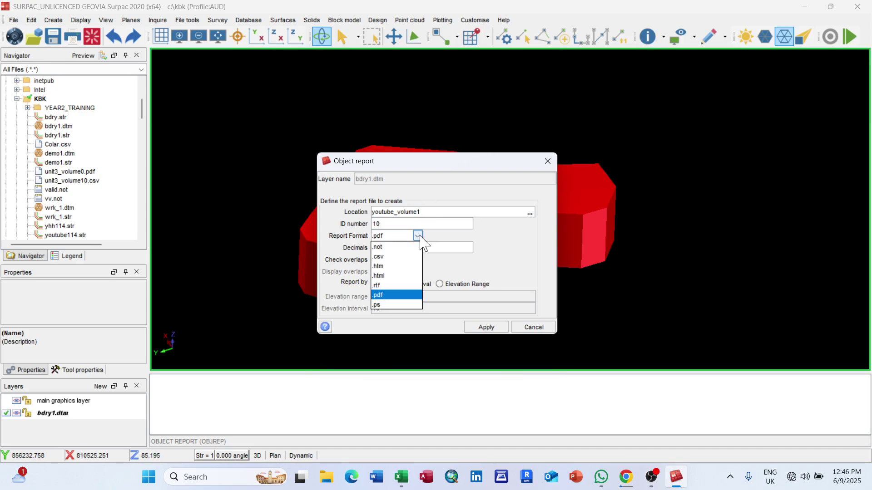
pyautogui.click(391, 267)
pyautogui.click(484, 327)
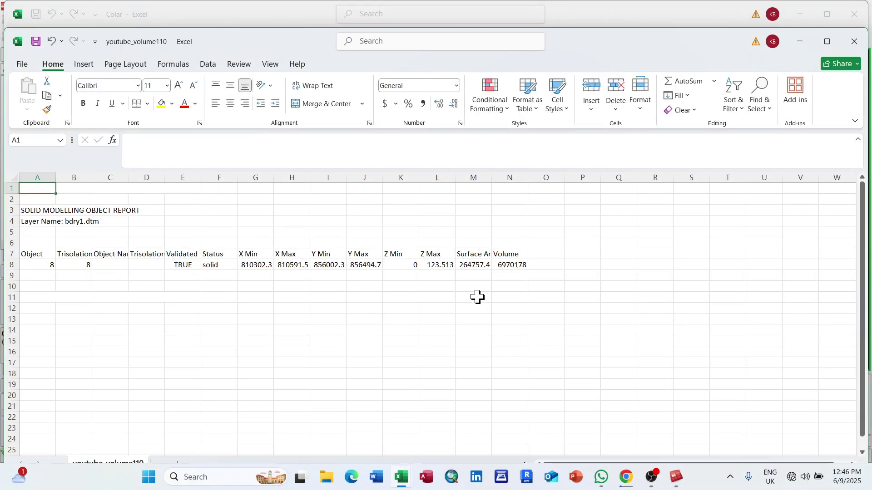
# Format the Volume in N8 as bold 6,970,178.37 with thousands separators and autofit column N
pyautogui.click(511, 266)
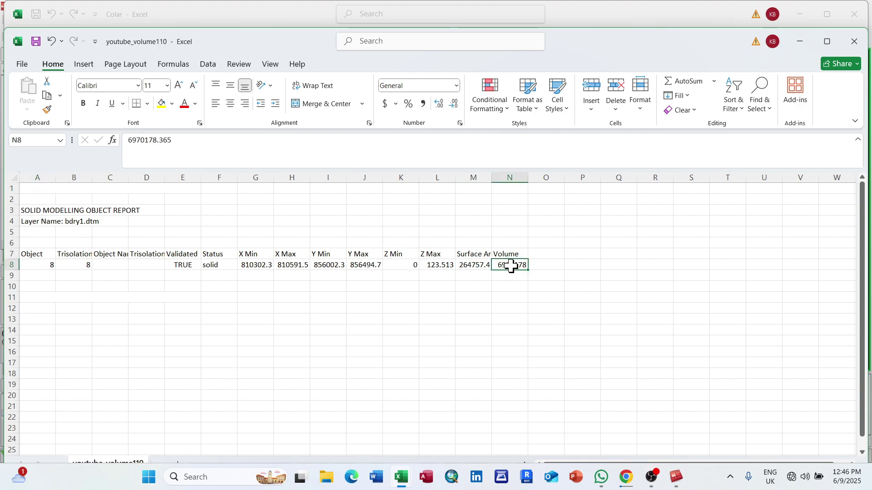
pyautogui.click(423, 104)
pyautogui.click(647, 308)
pyautogui.click(522, 264)
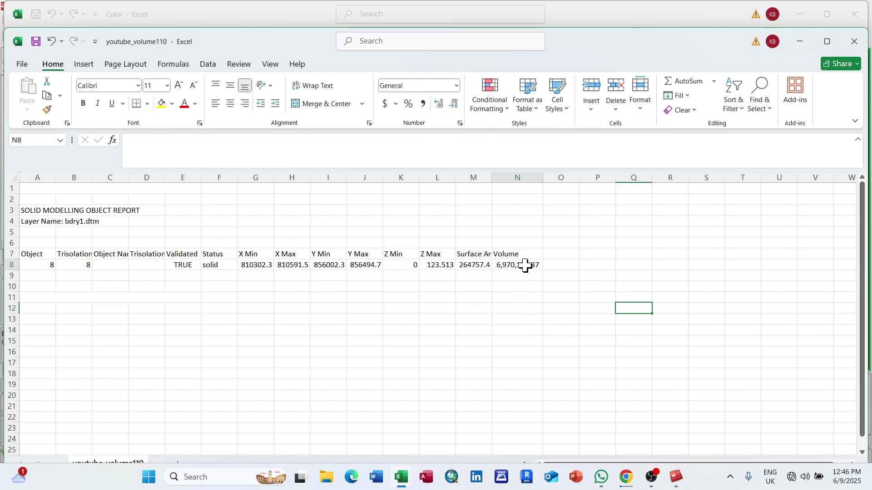
pyautogui.click(83, 104)
pyautogui.click(668, 309)
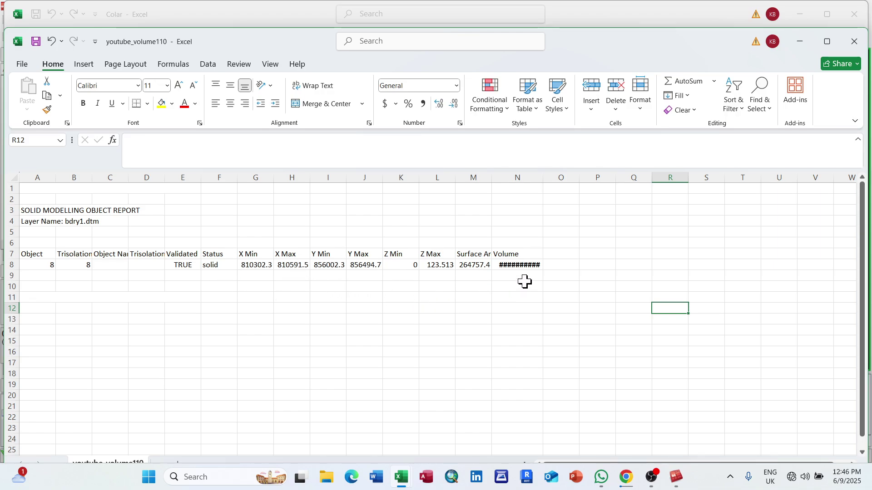
pyautogui.doubleClick(542, 175)
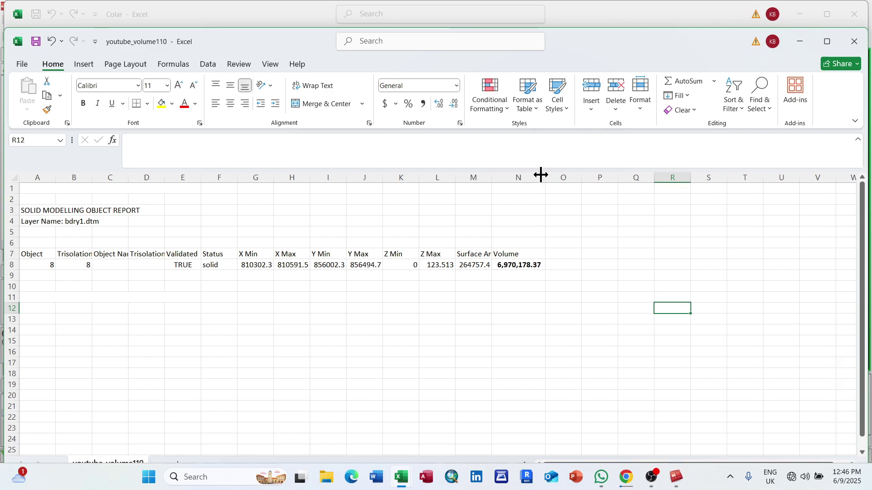
pyautogui.click(567, 247)
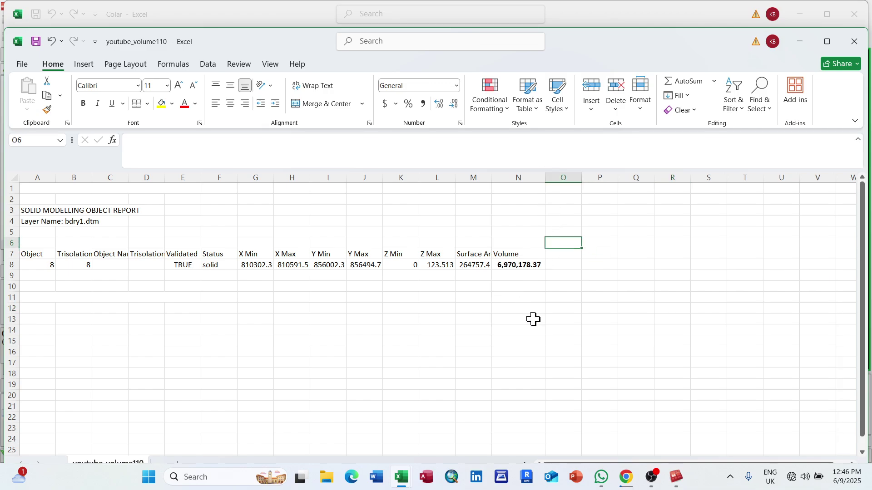
# Minimise the youtube_volume110 and Colar workbooks and empty the message log
pyautogui.click(800, 41)
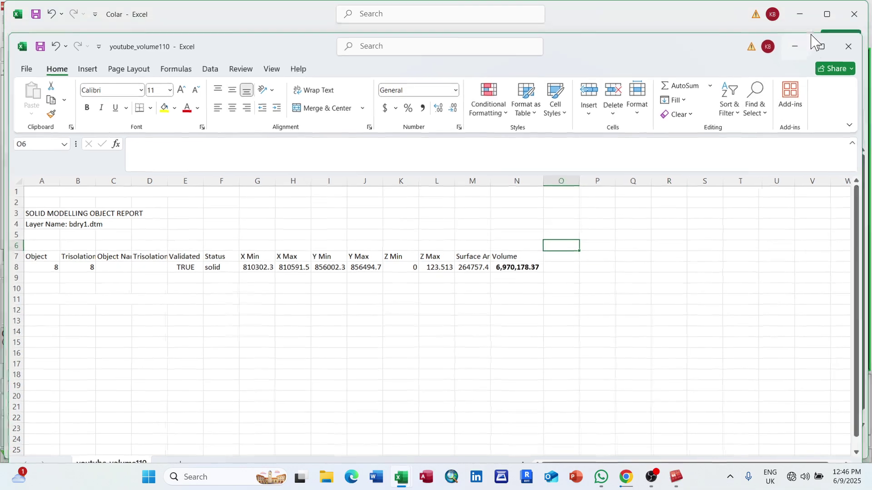
pyautogui.click(801, 15)
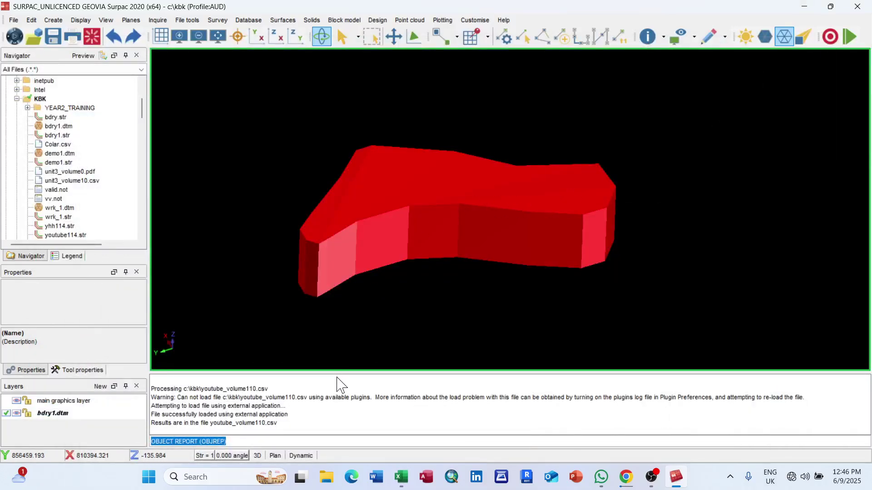
pyautogui.rightClick(339, 400)
pyautogui.click(364, 405)
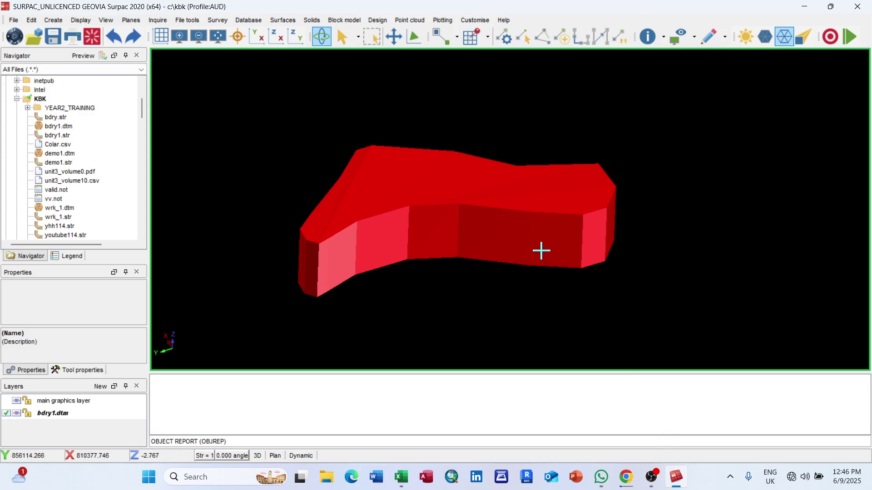
pyautogui.scroll(1, 557, 291)
pyautogui.click(653, 477)
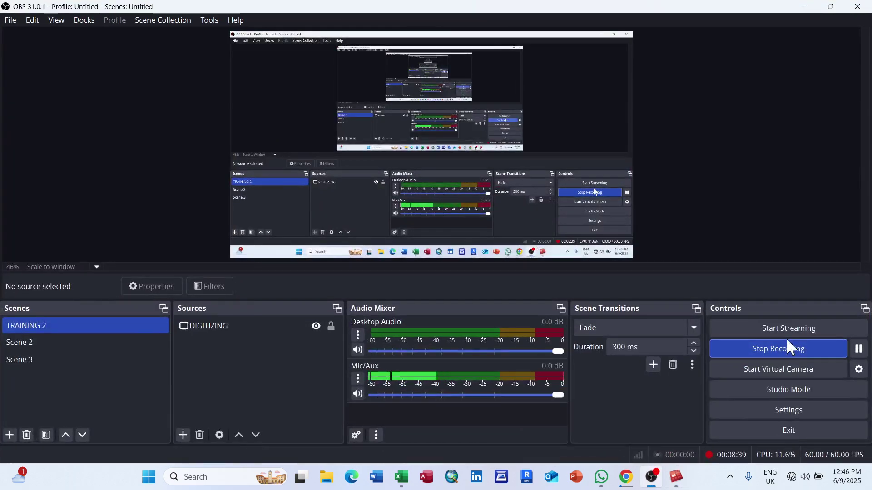